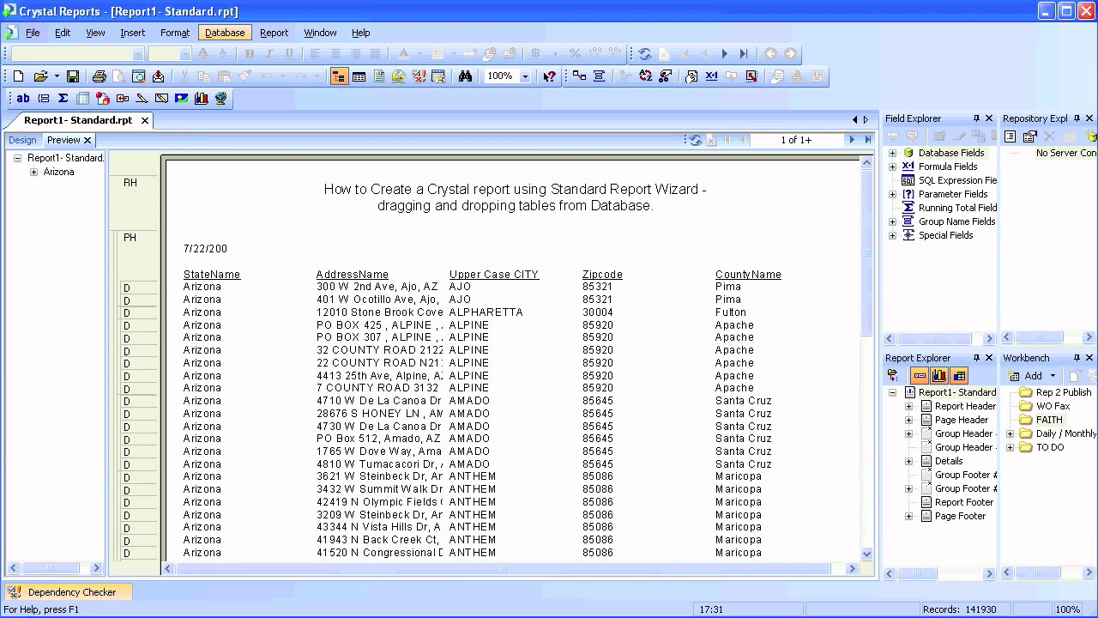
Step: Examine how the CO_County, CO_Address and CO_State tables are linked in the Report1- Standard report, leaving the links as they are
{"action": "left_click", "coordinate": [515, 202]}
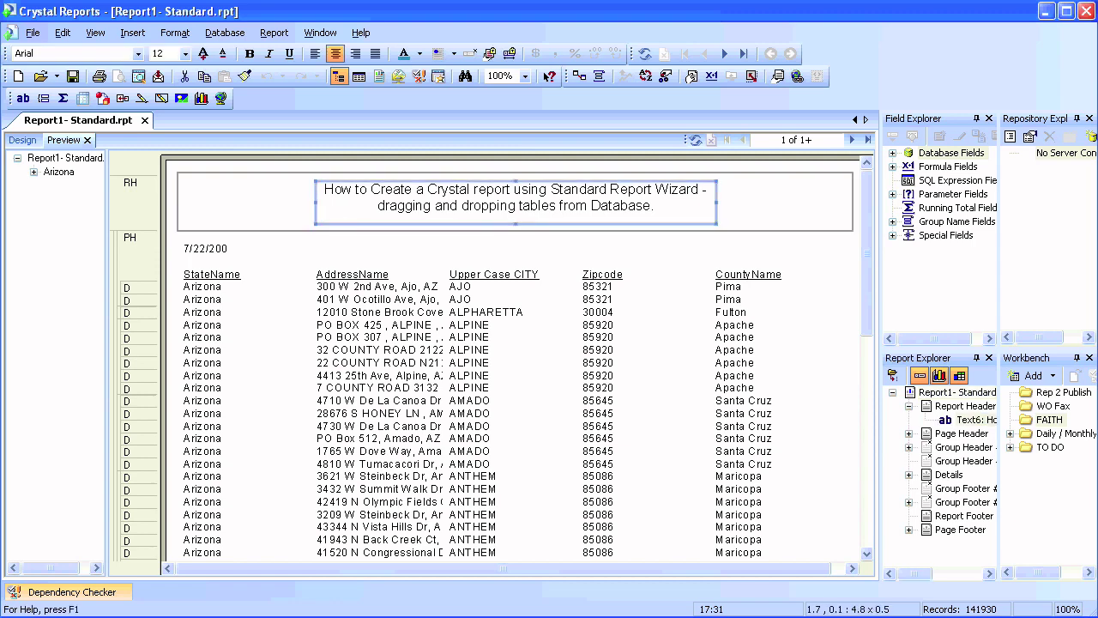
{"action": "left_click", "coordinate": [224, 33]}
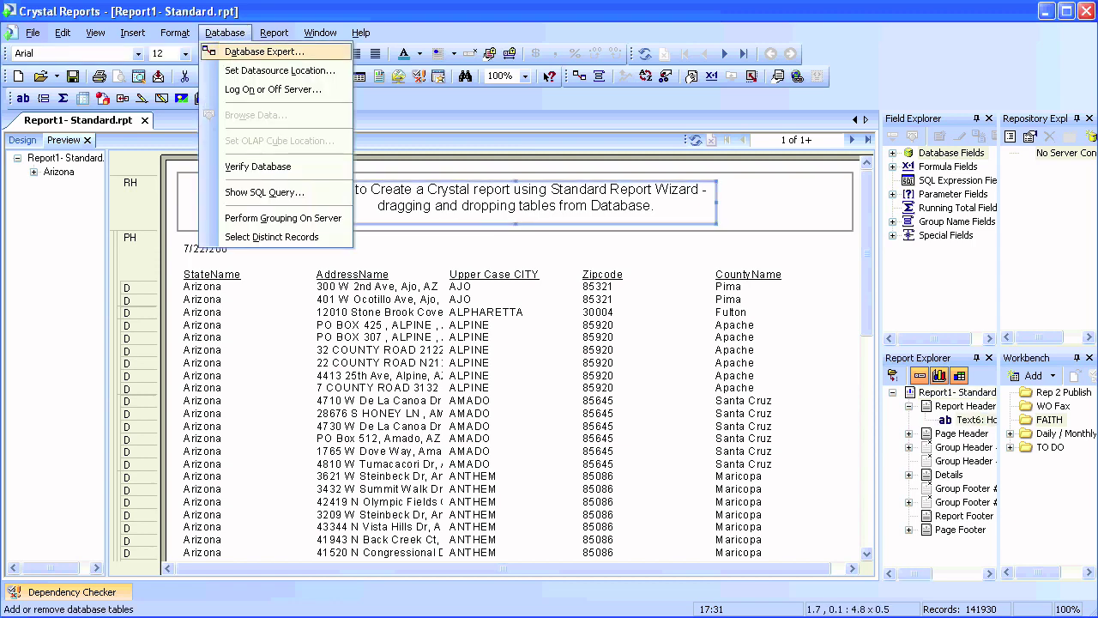
{"action": "left_click", "coordinate": [258, 52]}
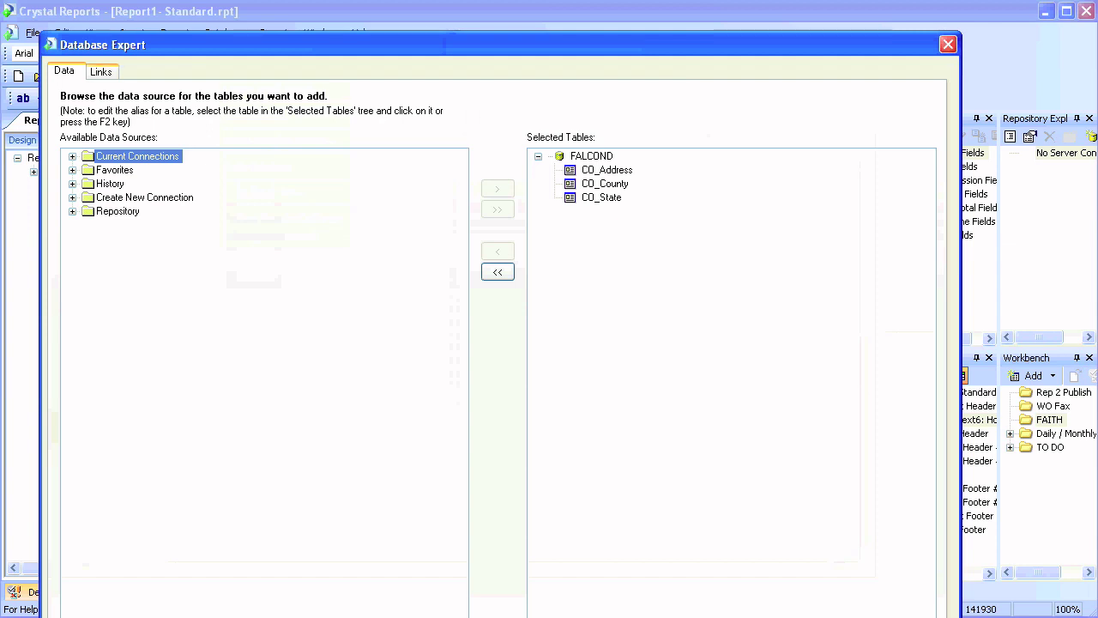
{"action": "left_click", "coordinate": [102, 72]}
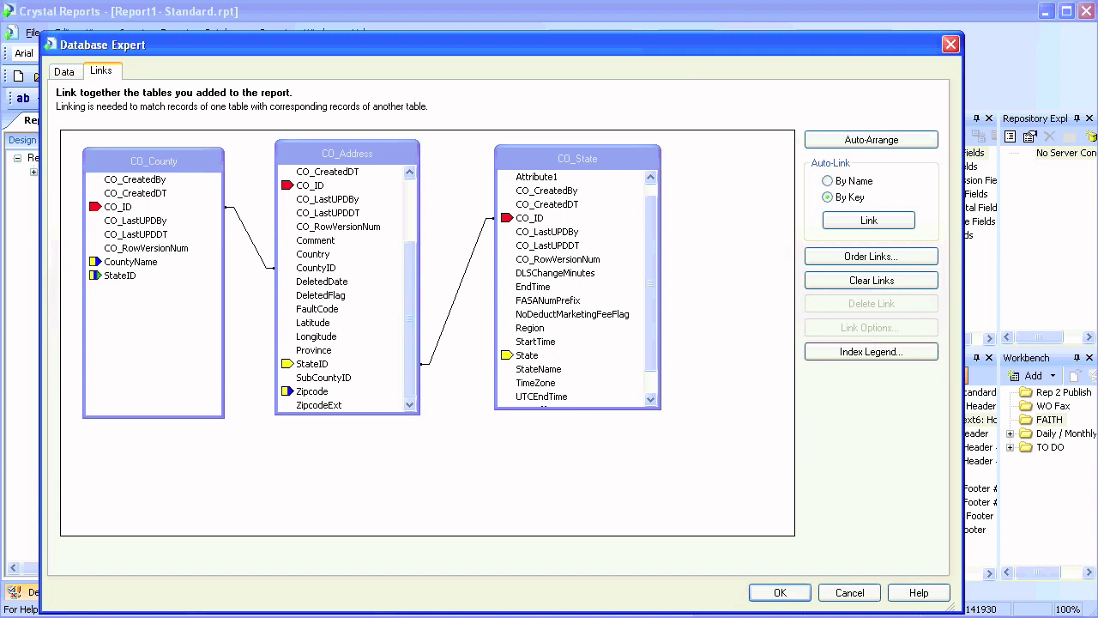
{"action": "left_click", "coordinate": [849, 592]}
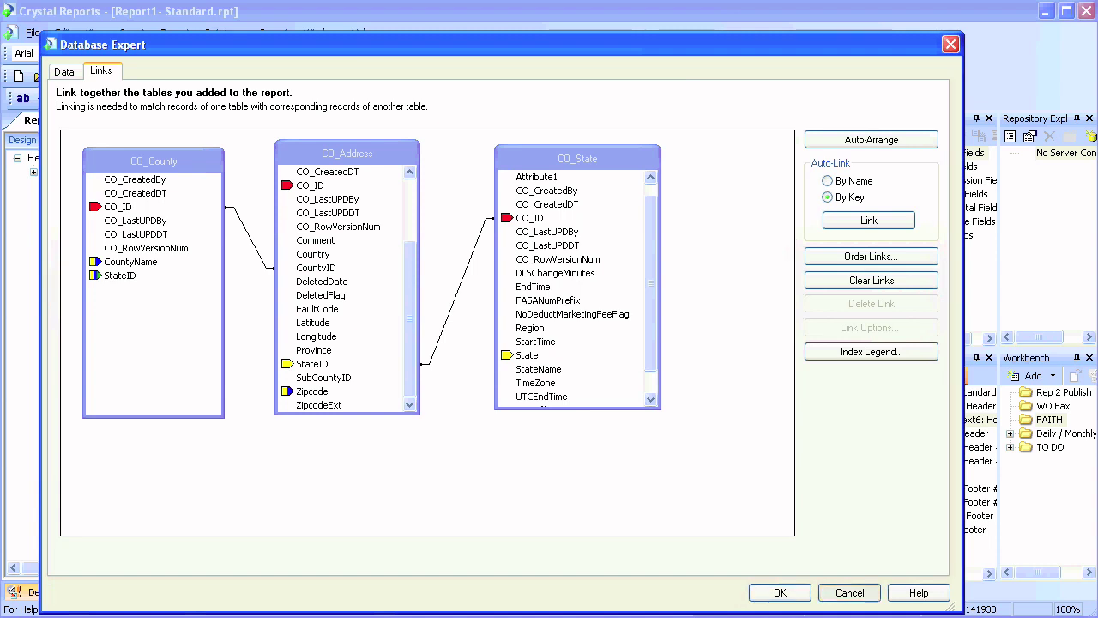
{"action": "key", "text": "Return"}
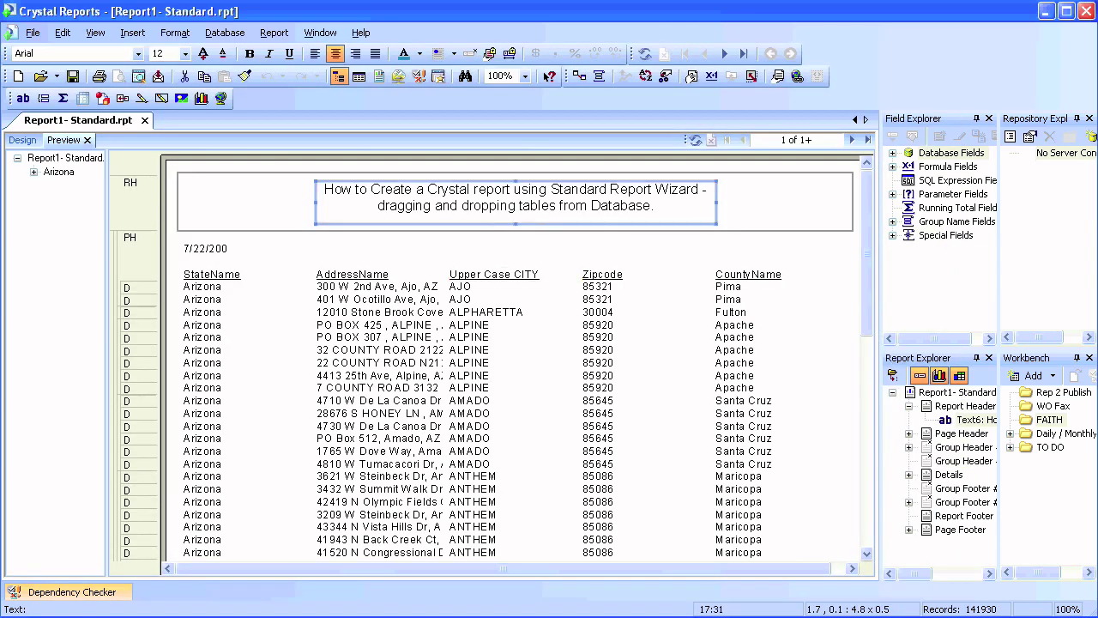
Step: Create a new blank report
{"action": "key", "text": "alt+f"}
{"action": "key", "text": "Down"}
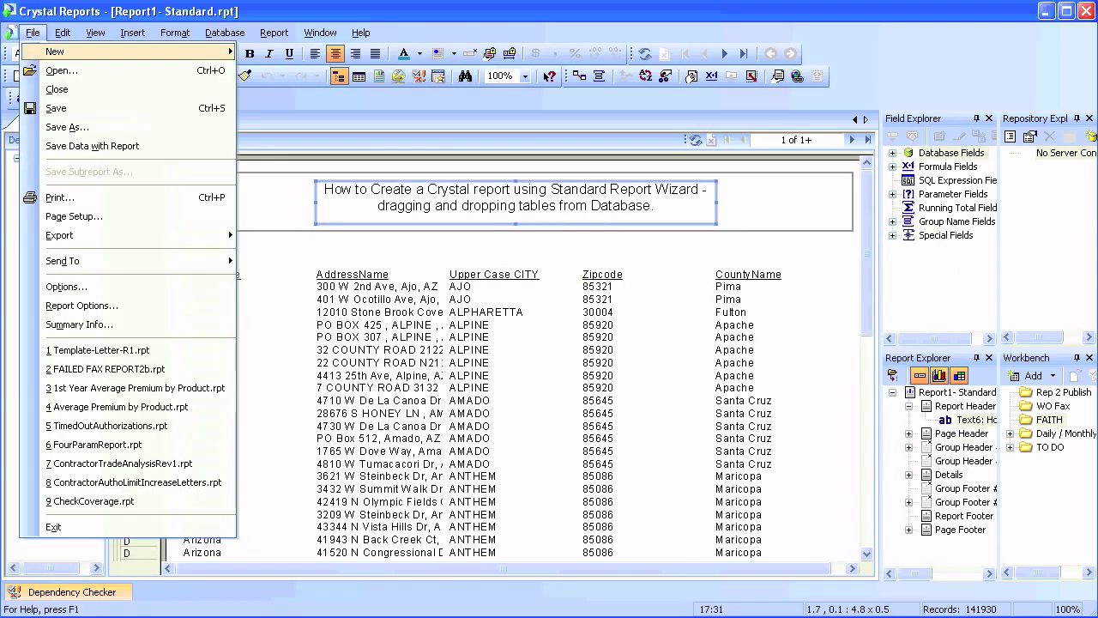
{"action": "key", "text": "Right"}
{"action": "key", "text": "Down"}
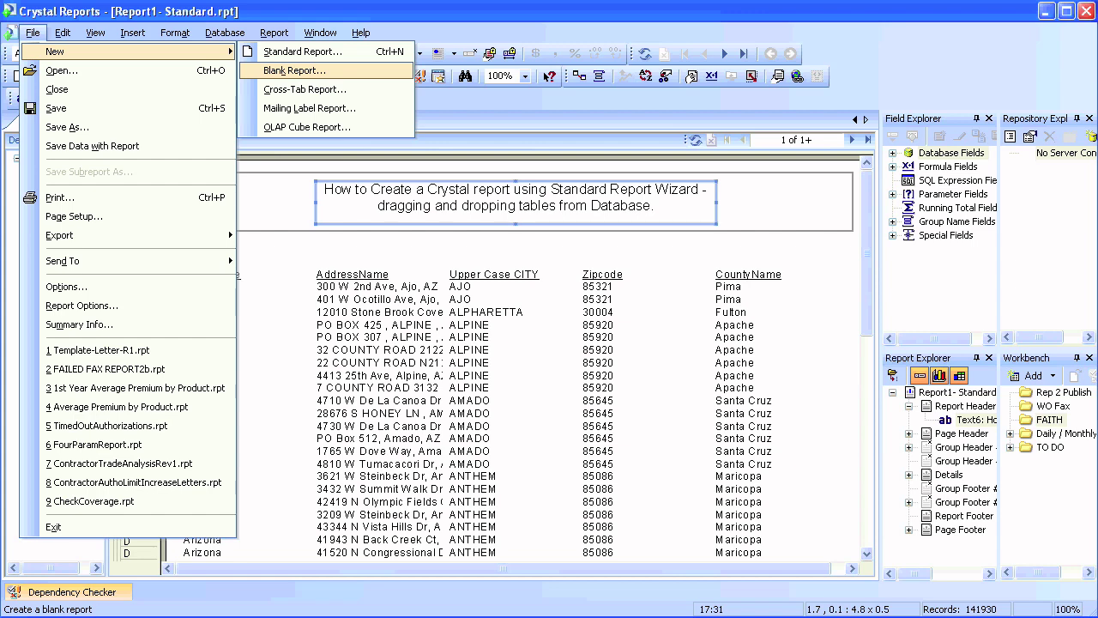
{"action": "key", "text": "Return"}
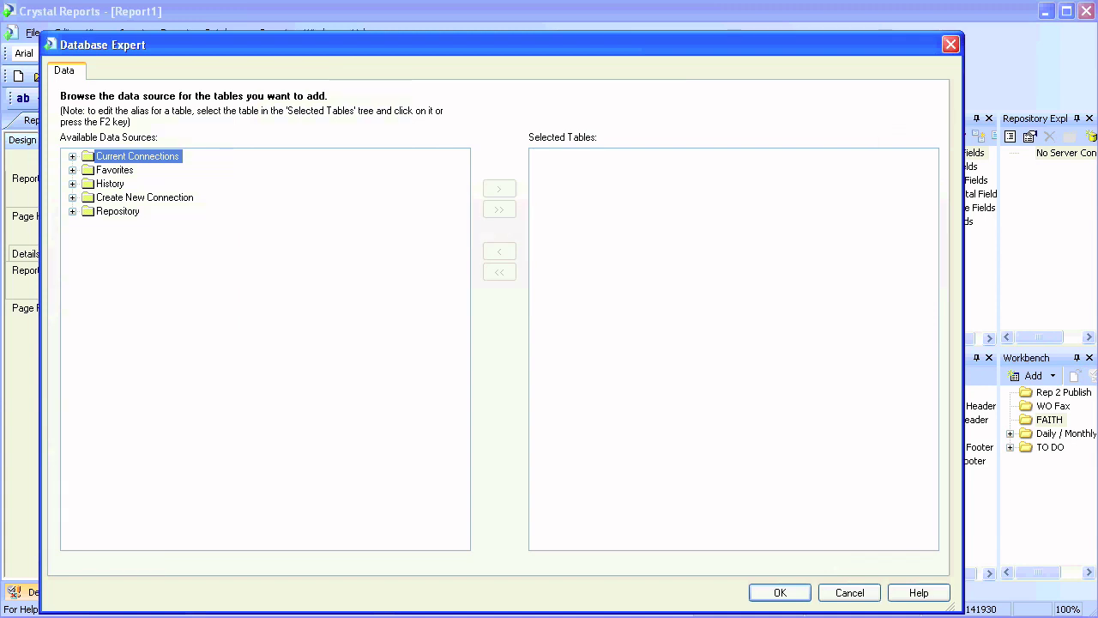
Step: Start a new SQL command on the current FALCOND connection
{"action": "key", "text": "Right"}
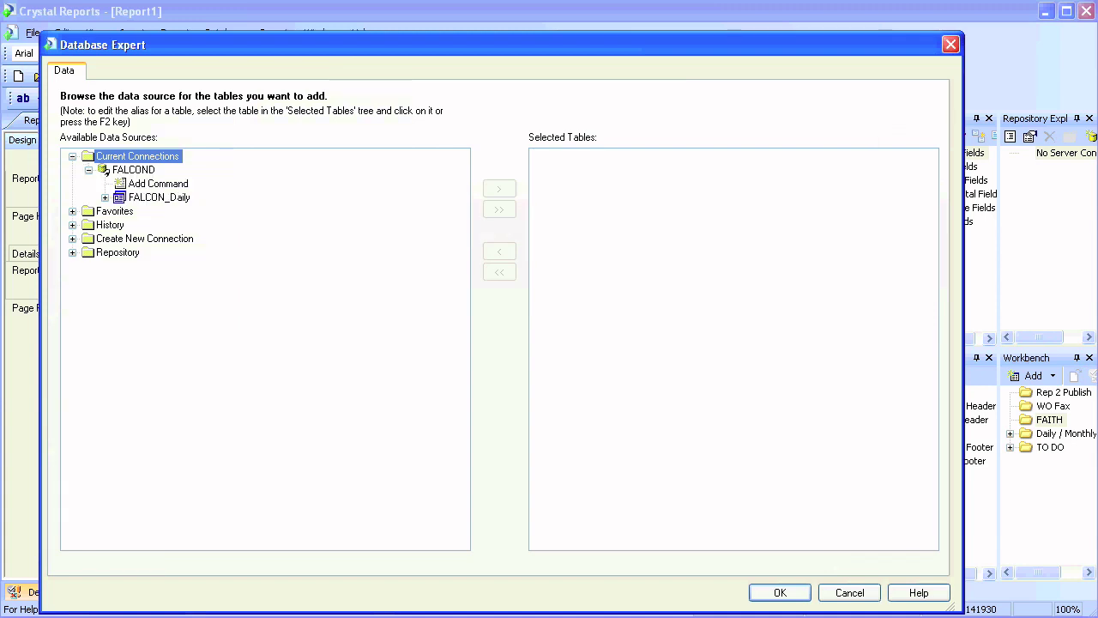
{"action": "left_click", "coordinate": [159, 184]}
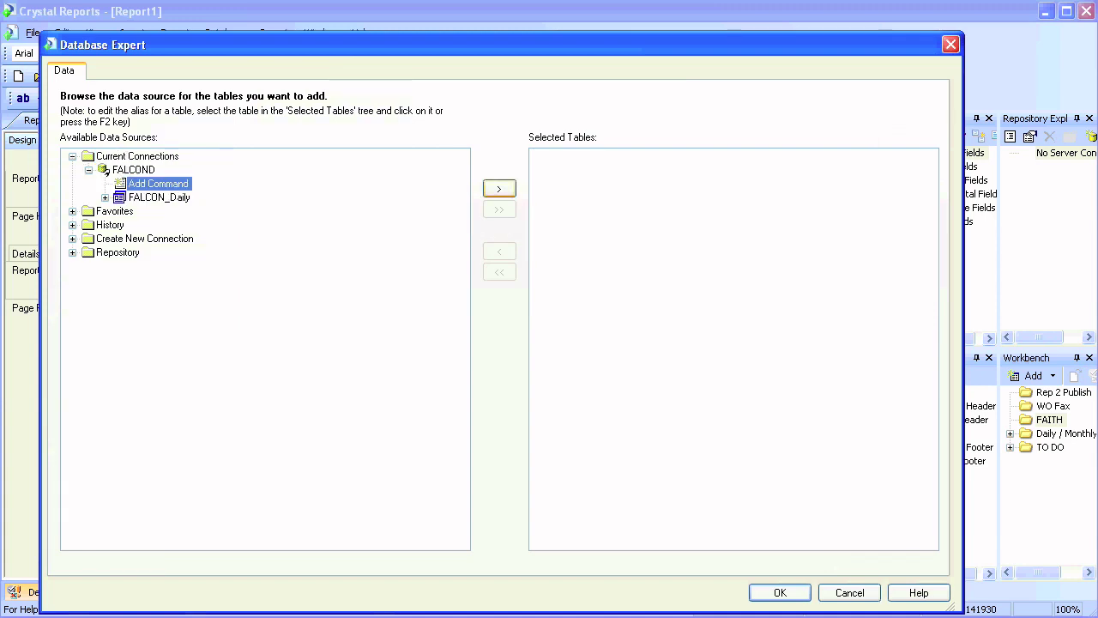
{"action": "left_click", "coordinate": [498, 188]}
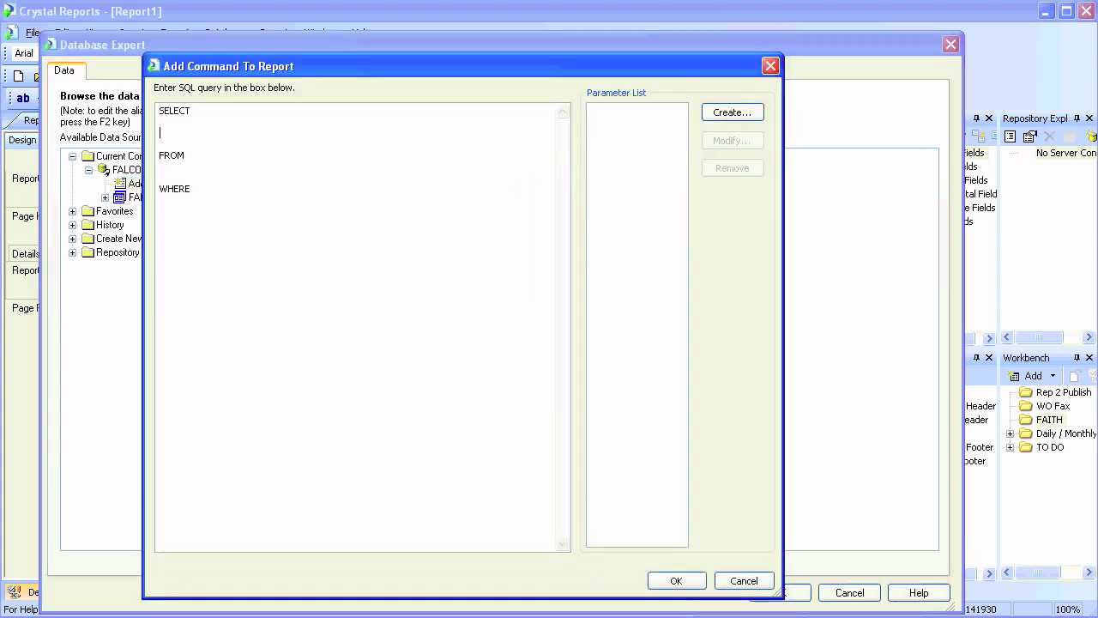
Step: Write the SELECT list under Address, State and County Table comments: A.AddressName, A.City, A.ZipCode, S.Statename and C.CountyName
{"action": "key", "text": "Return"}
{"action": "key", "text": "Return"}
{"action": "key", "text": "Up"}
{"action": "type", "text": "A.A"}
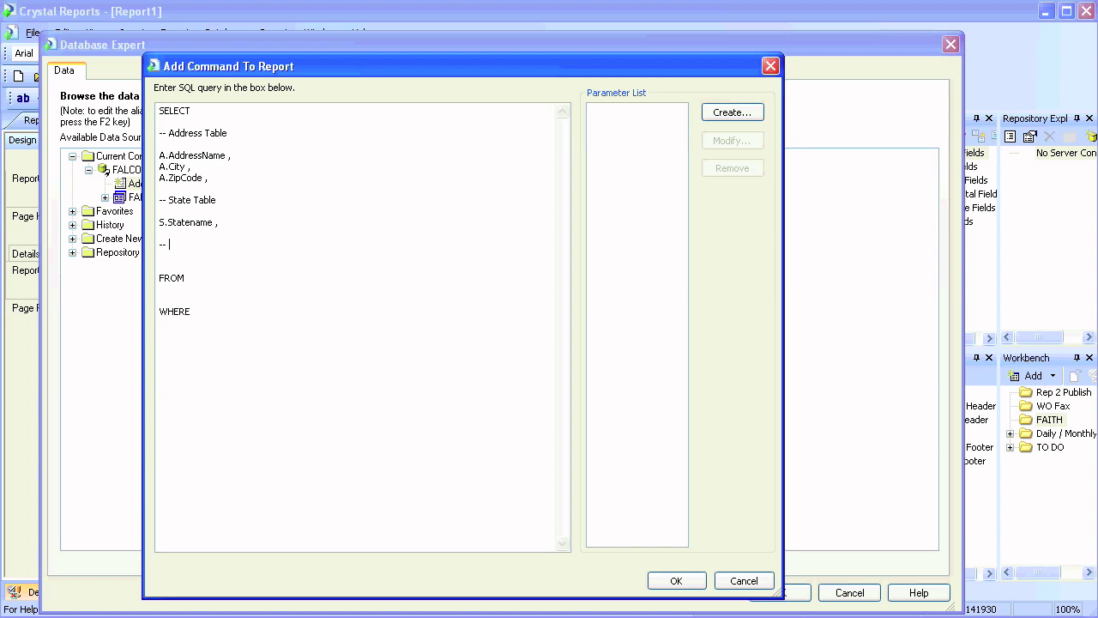
{"action": "type", "text": "County Table"}
{"action": "key", "text": "Return"}
{"action": "key", "text": "Return"}
{"action": "type", "text": "C.CountyName"}
Step: Fill the FROM clause with CO_Address A, inner-joining CO_State S on A.StateID = S.CO_ID and CO_COUNTY C on A.CountyID = C.CO_ID
{"action": "key", "text": "Down"}
{"action": "key", "text": "Down"}
{"action": "key", "text": "Down"}
{"action": "key", "text": "Return"}
{"action": "key", "text": "Return"}
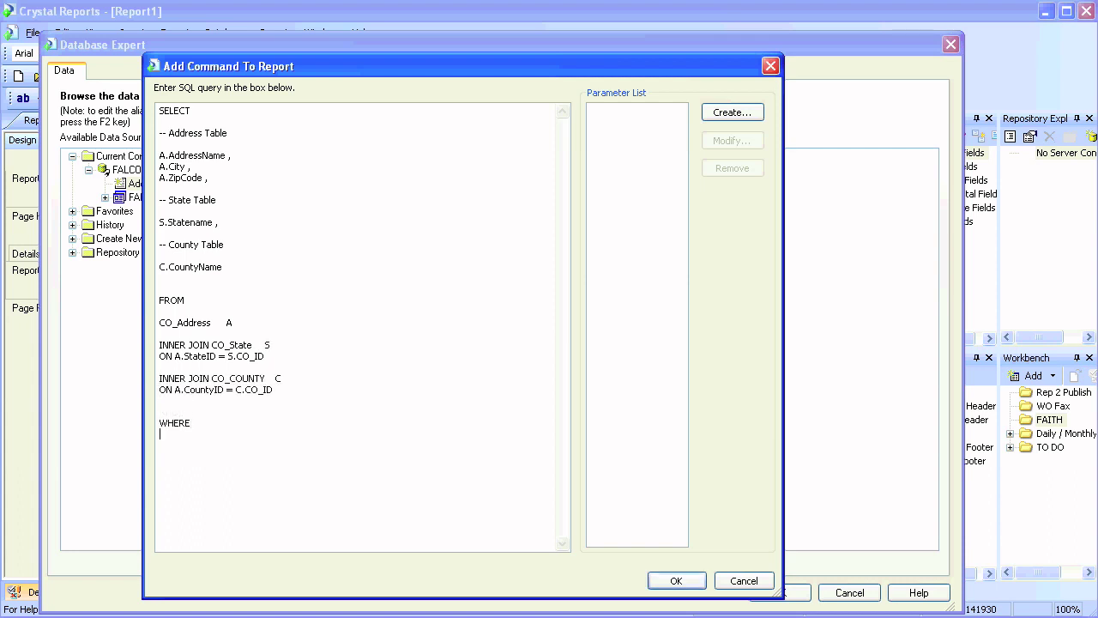
Step: Begin the query's WHERE condition with "S.Statename ="
{"action": "key", "text": "Return"}
{"action": "key", "text": "shift+Home"}
{"action": "key", "text": "ctrl+c"}
{"action": "key", "text": "ctrl+End"}
{"action": "key", "text": "ctrl+v"}
Step: Create a String command parameter named StateName with the prompting text "Select State"
{"action": "left_click", "coordinate": [732, 112]}
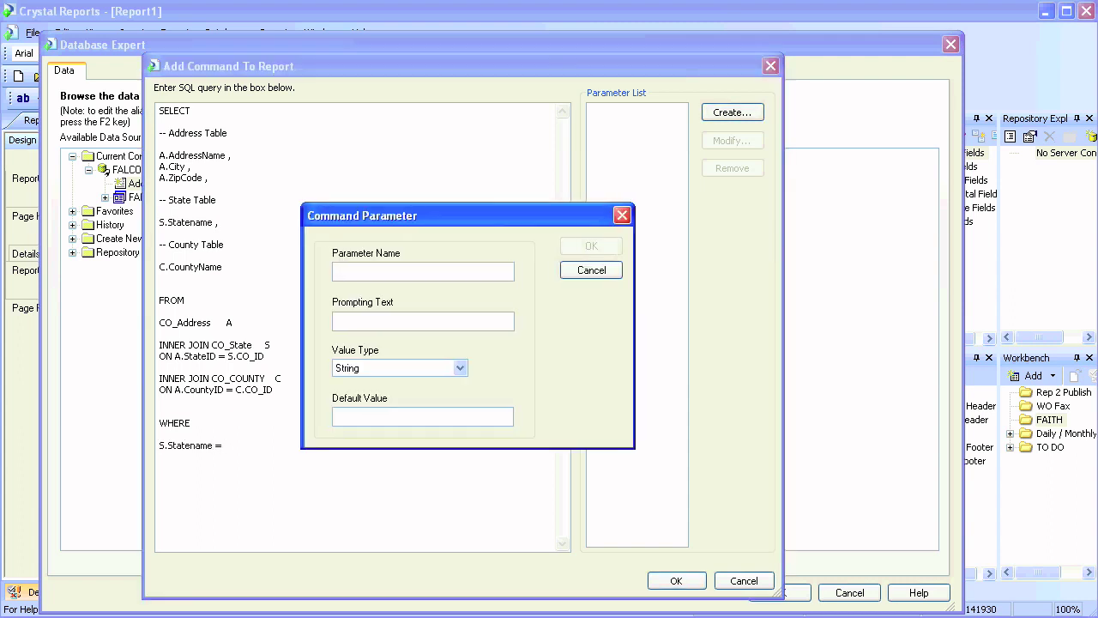
{"action": "type", "text": "StateName"}
{"action": "key", "text": "Tab"}
{"action": "type", "text": "Select State"}
{"action": "key", "text": "Tab"}
{"action": "key", "text": "Tab"}
{"action": "key", "text": "Return"}
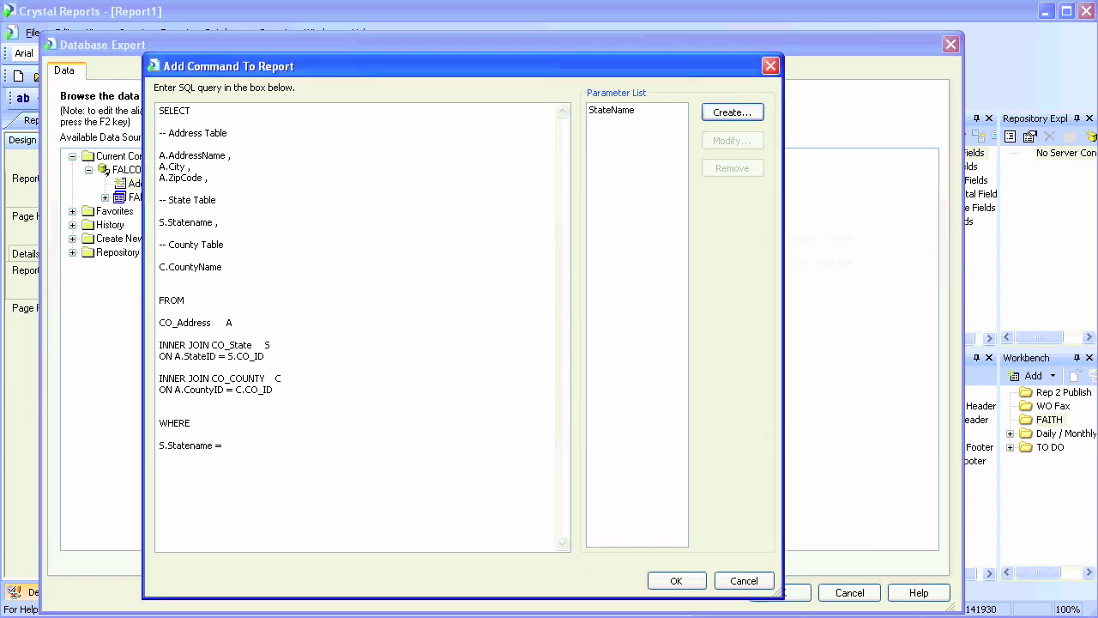
Step: Complete the WHERE condition on S.Statename with the StateName parameter as a single-quoted value
{"action": "left_click", "coordinate": [226, 445]}
{"action": "left_click", "coordinate": [612, 110]}
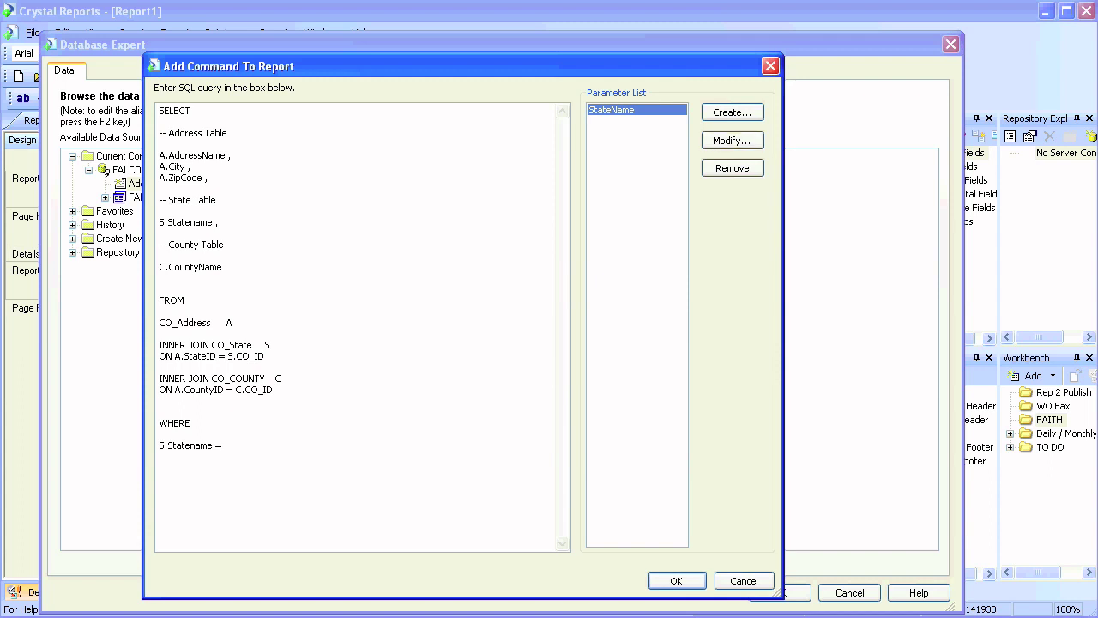
{"action": "double_click", "coordinate": [611, 109]}
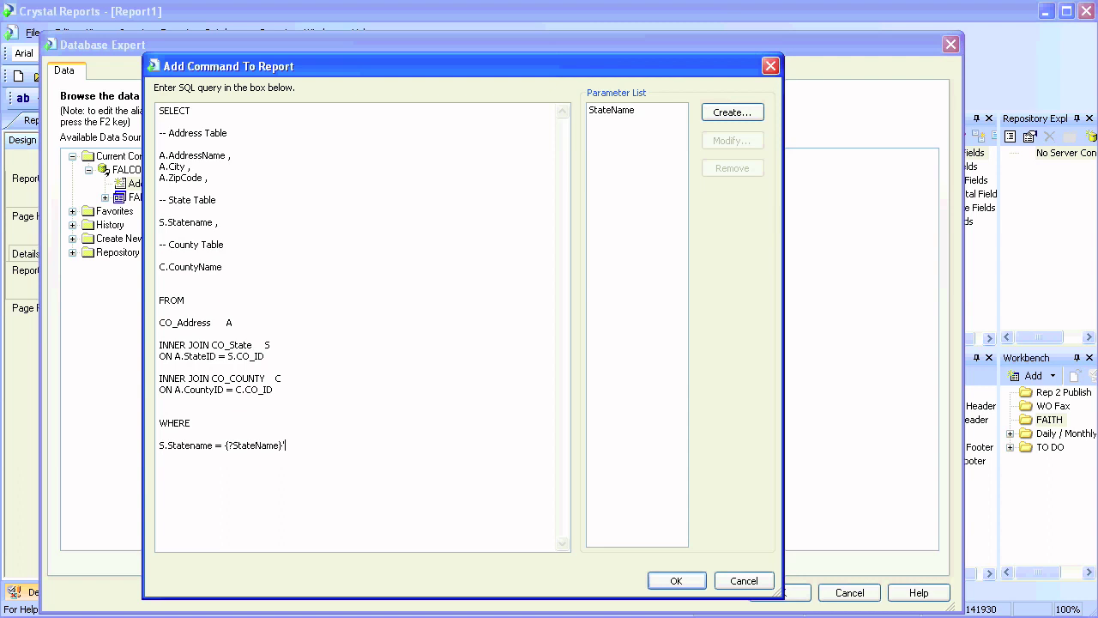
{"action": "type", "text": "'"}
Step: Accept the SQL command with Arizona as the state value and finish the data source selection
{"action": "left_click", "coordinate": [677, 581]}
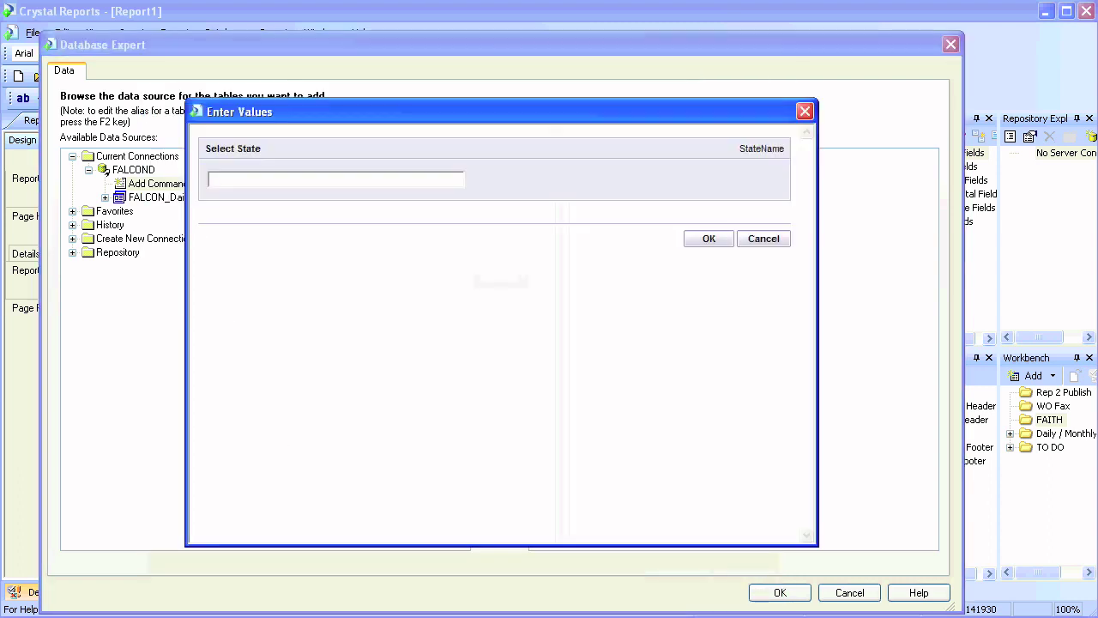
{"action": "type", "text": "Arizona"}
{"action": "key", "text": "Return"}
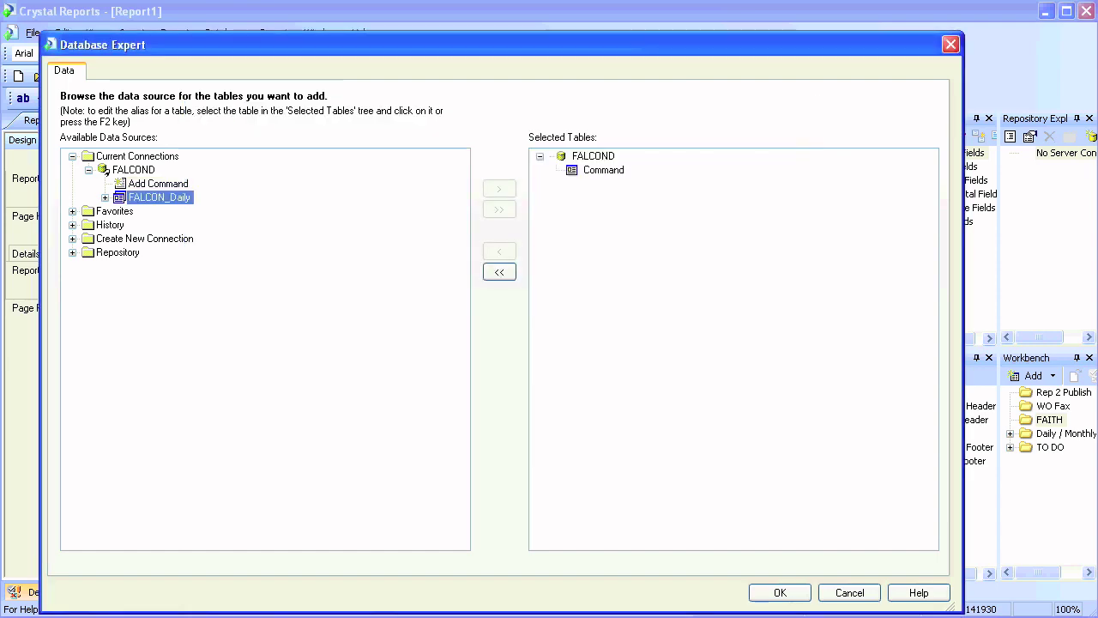
{"action": "key", "text": "Return"}
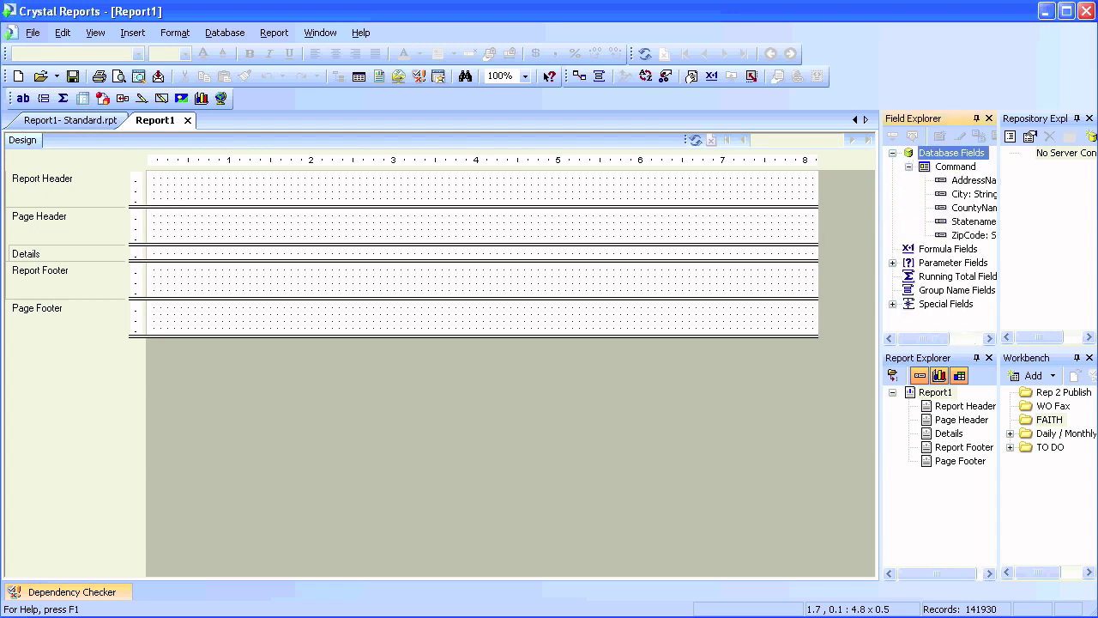
Step: Place Statename, AddressName, ZipCode and CountyName in that order in the Details section, leaving a gap between AddressName and ZipCode
{"action": "left_click", "coordinate": [70, 120]}
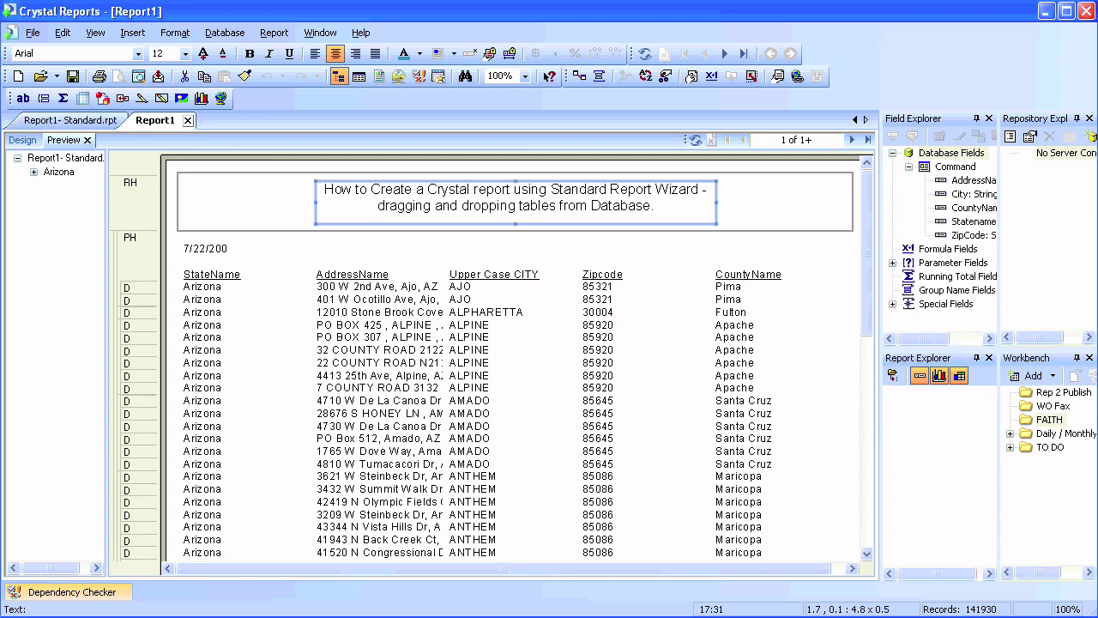
{"action": "key", "text": "ctrl+Tab"}
{"action": "left_click_drag", "start_coordinate": [972, 222], "coordinate": [151, 253]}
{"action": "left_click_drag", "start_coordinate": [974, 180], "coordinate": [299, 253]}
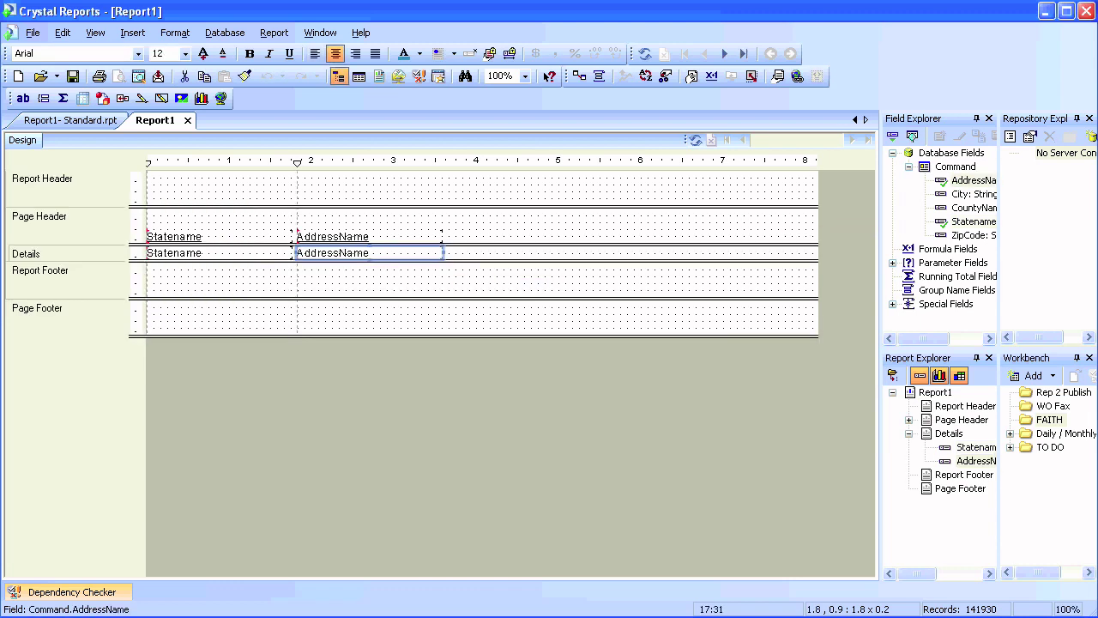
{"action": "left_click_drag", "start_coordinate": [974, 208], "coordinate": [669, 253]}
{"action": "left_click_drag", "start_coordinate": [974, 235], "coordinate": [585, 252]}
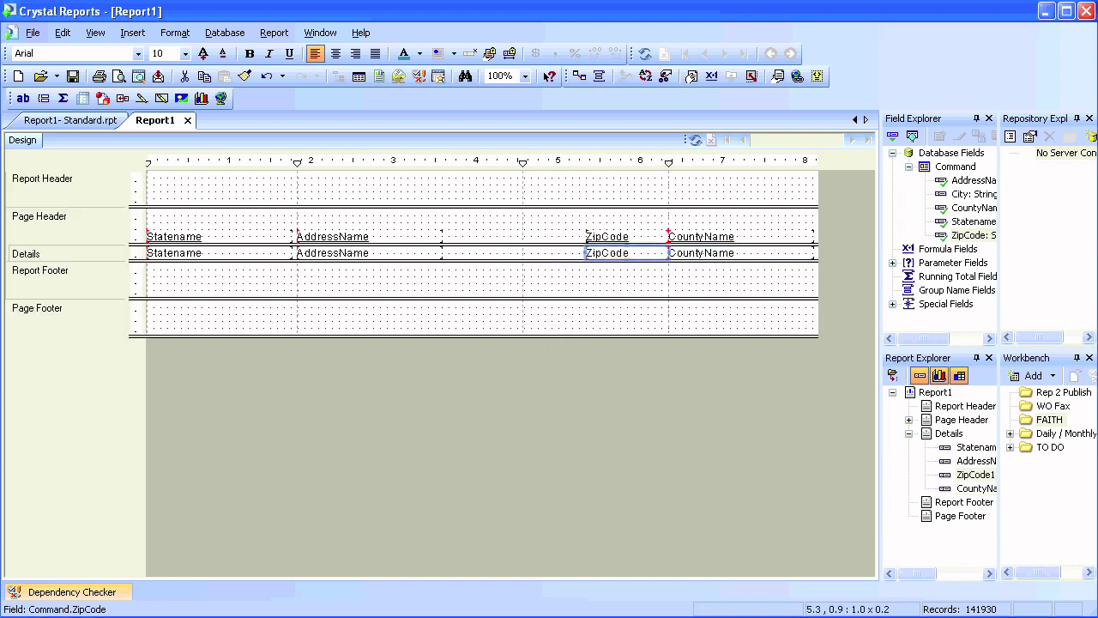
Step: Create the formula field Upper Case CITY as UPPERCASE ( {Command.City} ), check it, and place it in Details between AddressName and ZipCode
{"action": "left_click", "coordinate": [948, 248]}
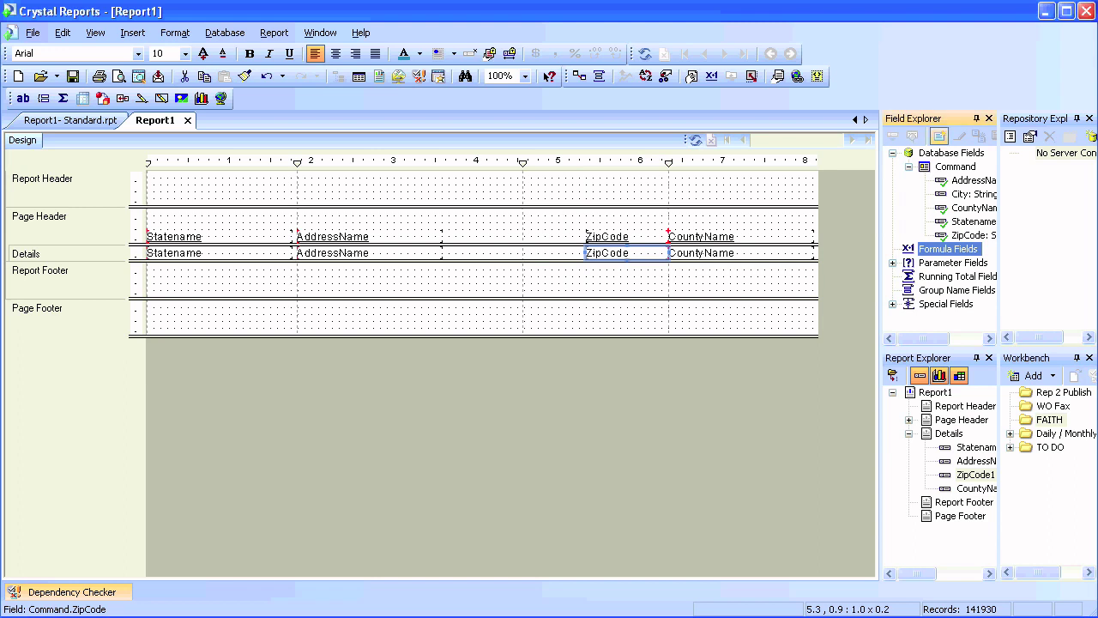
{"action": "left_click", "coordinate": [938, 135]}
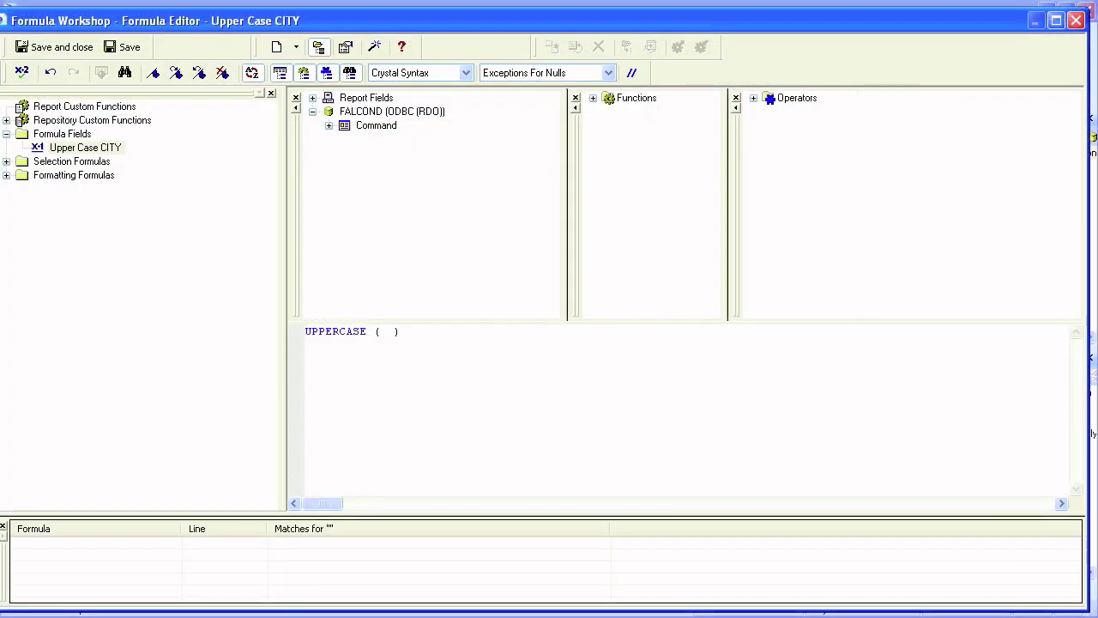
{"action": "type", "text": "{"}
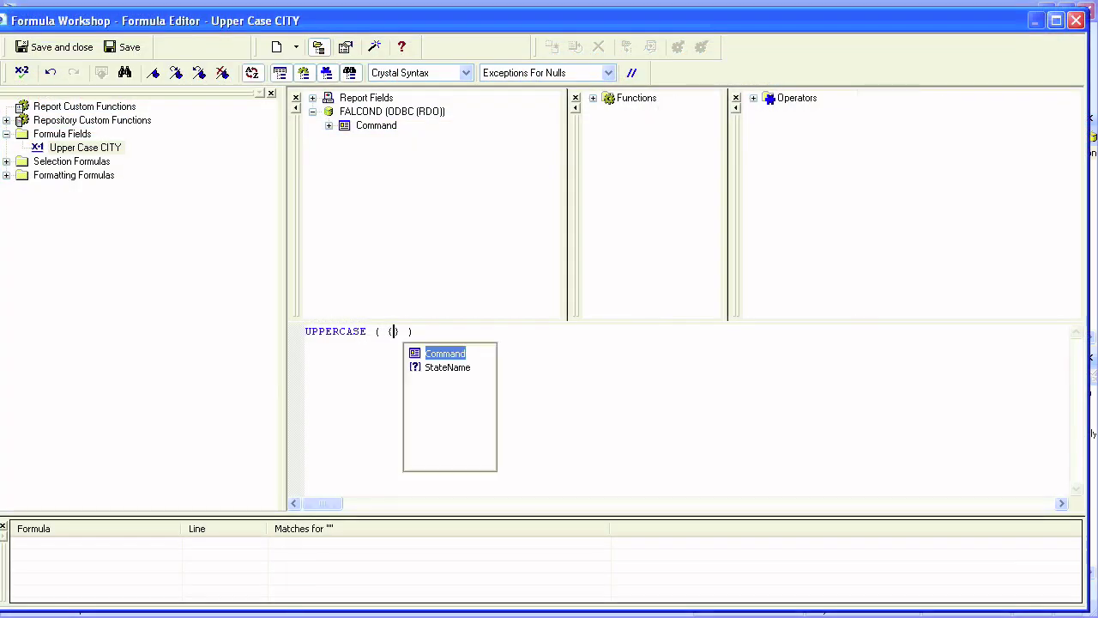
{"action": "key", "text": "Return"}
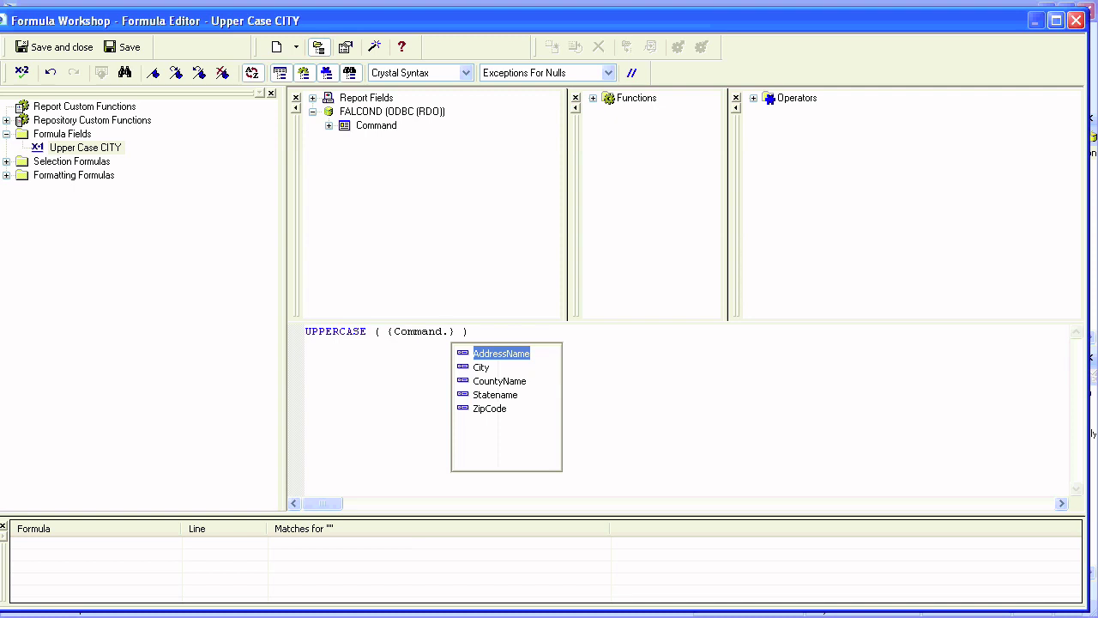
{"action": "key", "text": "Down"}
{"action": "key", "text": "Return"}
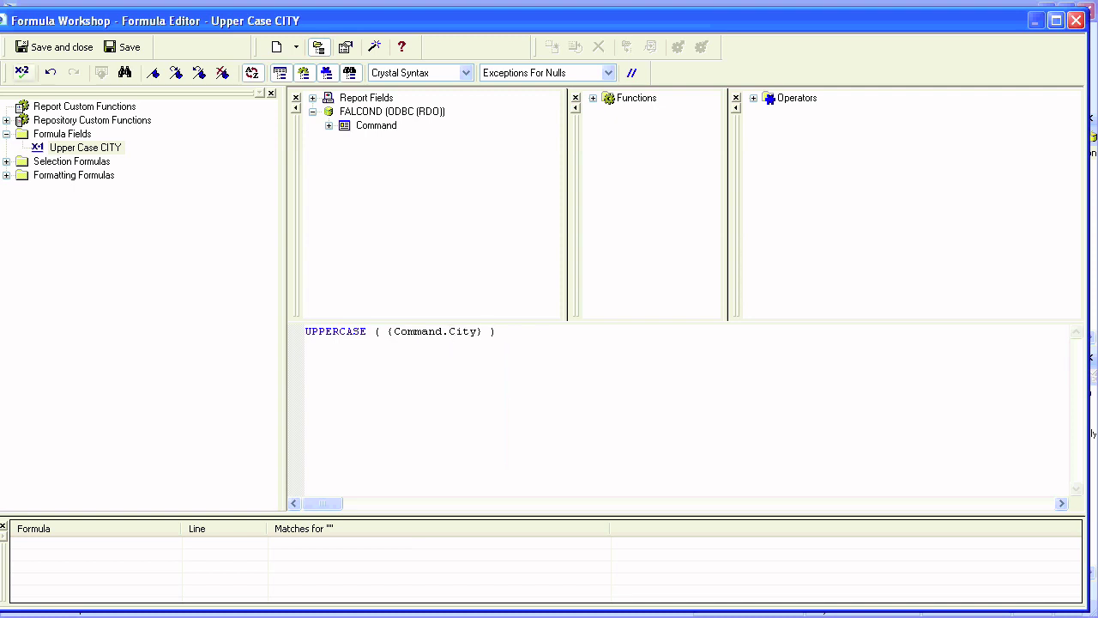
{"action": "left_click", "coordinate": [23, 73]}
{"action": "key", "text": "Return"}
{"action": "left_click", "coordinate": [55, 47]}
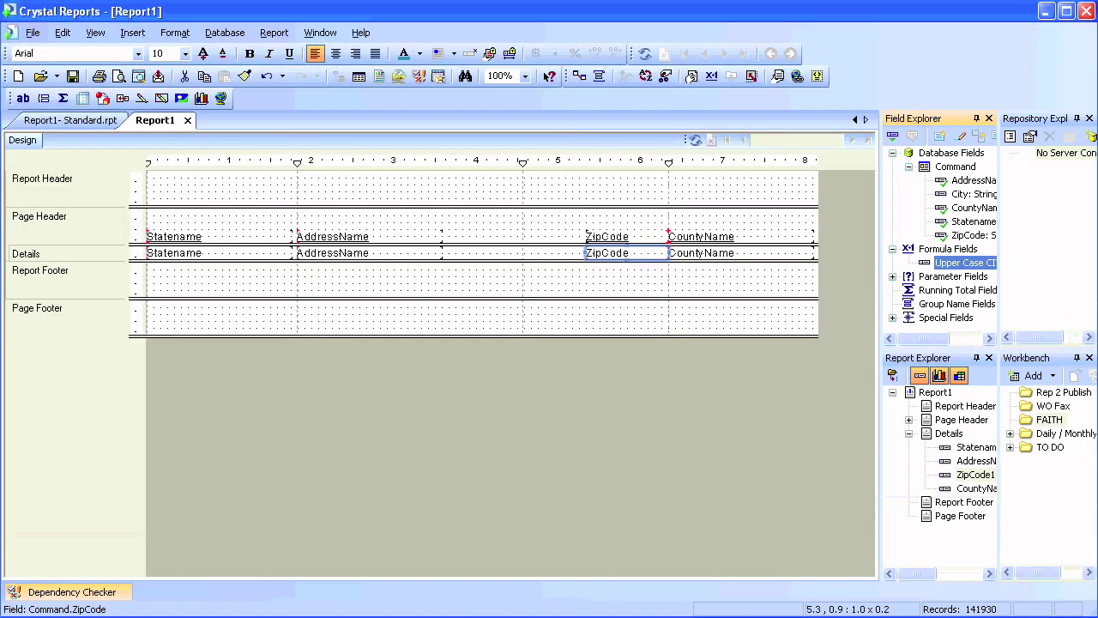
{"action": "left_click_drag", "start_coordinate": [965, 263], "coordinate": [515, 253]}
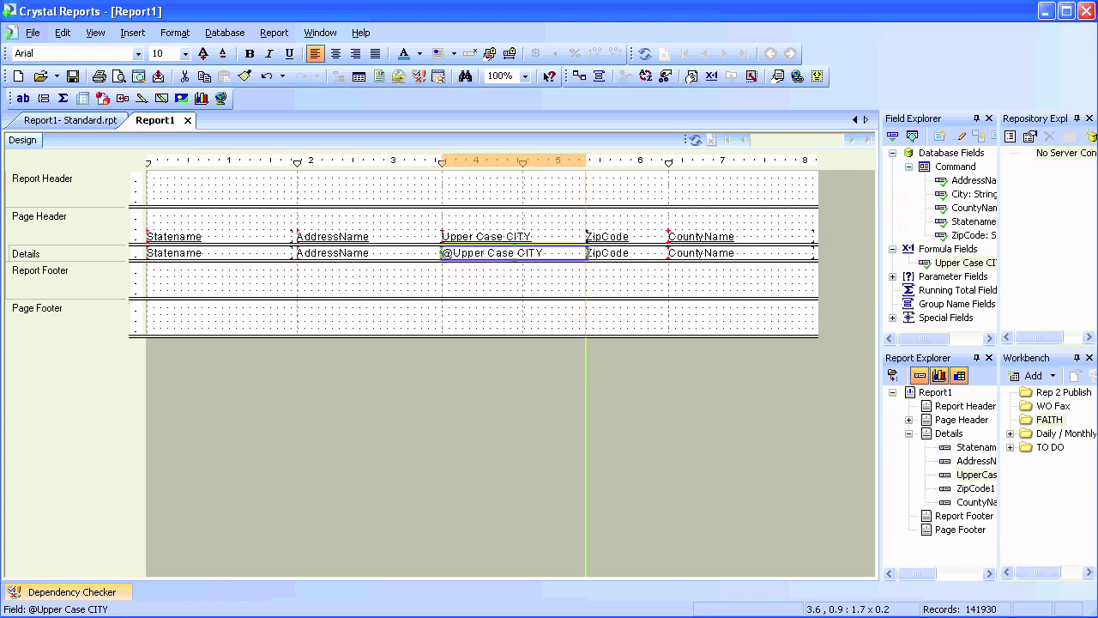
Step: Copy the title text object from Report1- Standard and return to Report1
{"action": "left_click", "coordinate": [70, 120]}
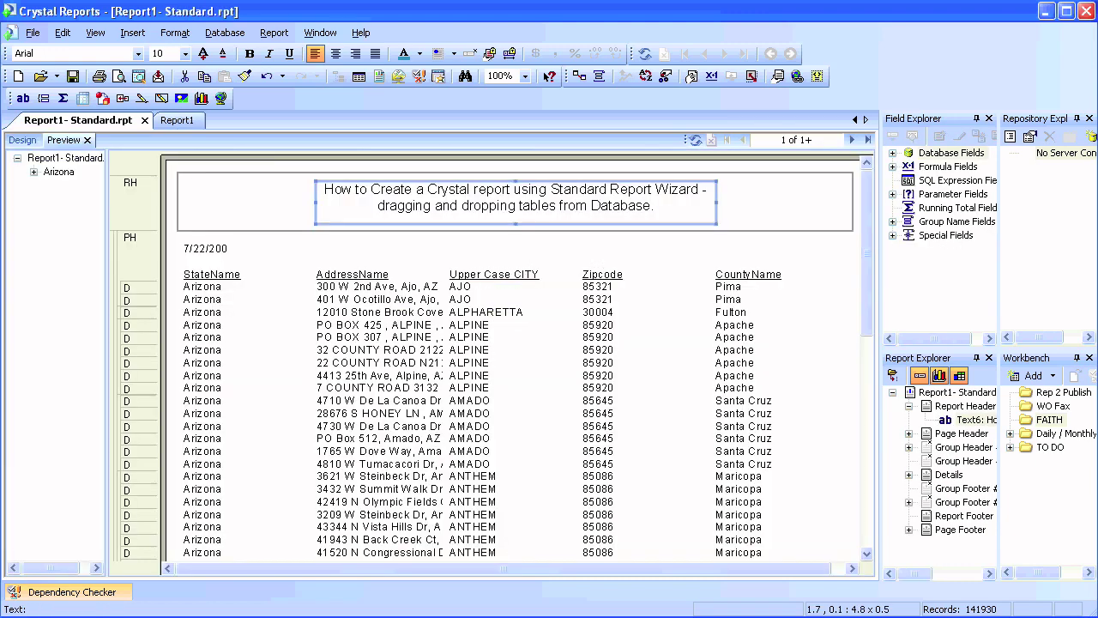
{"action": "right_click", "coordinate": [463, 199]}
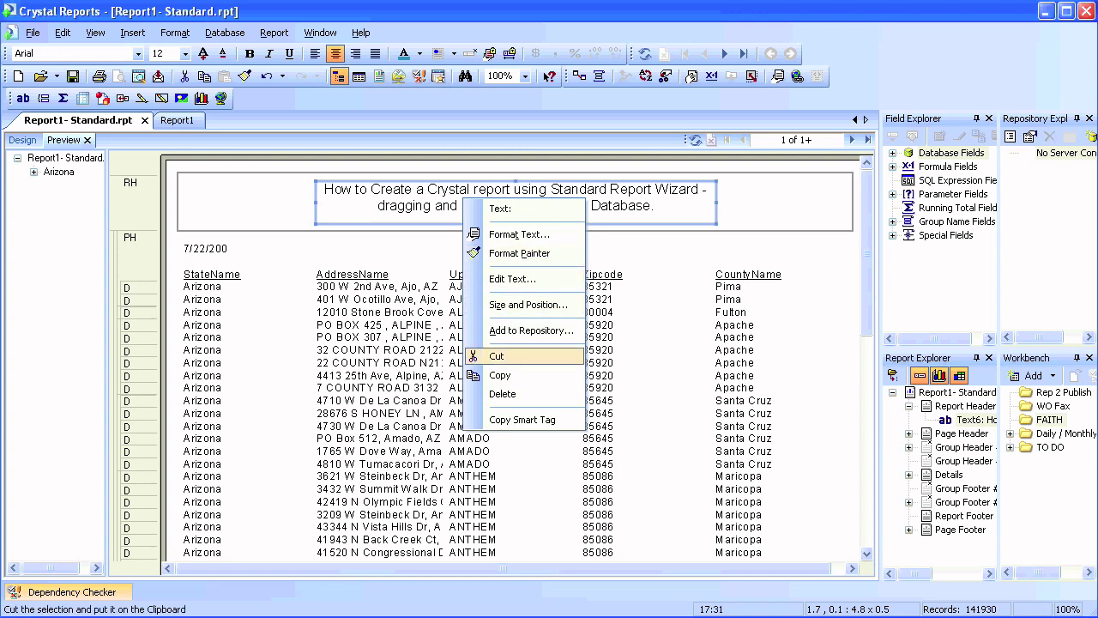
{"action": "left_click", "coordinate": [499, 374]}
{"action": "key", "text": "ctrl+Tab"}
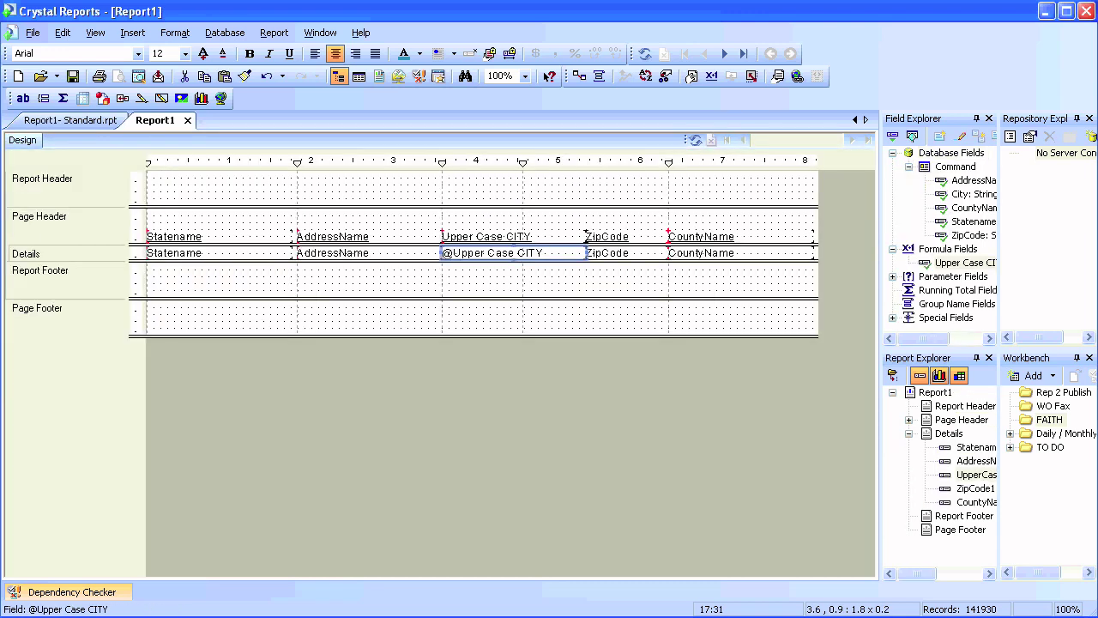
Step: Enlarge the Report Header, paste the copied title text object into it above the AddressName column, and tighten the section around it
{"action": "left_click_drag", "start_coordinate": [420, 207], "coordinate": [418, 281]}
{"action": "right_click", "coordinate": [414, 195]}
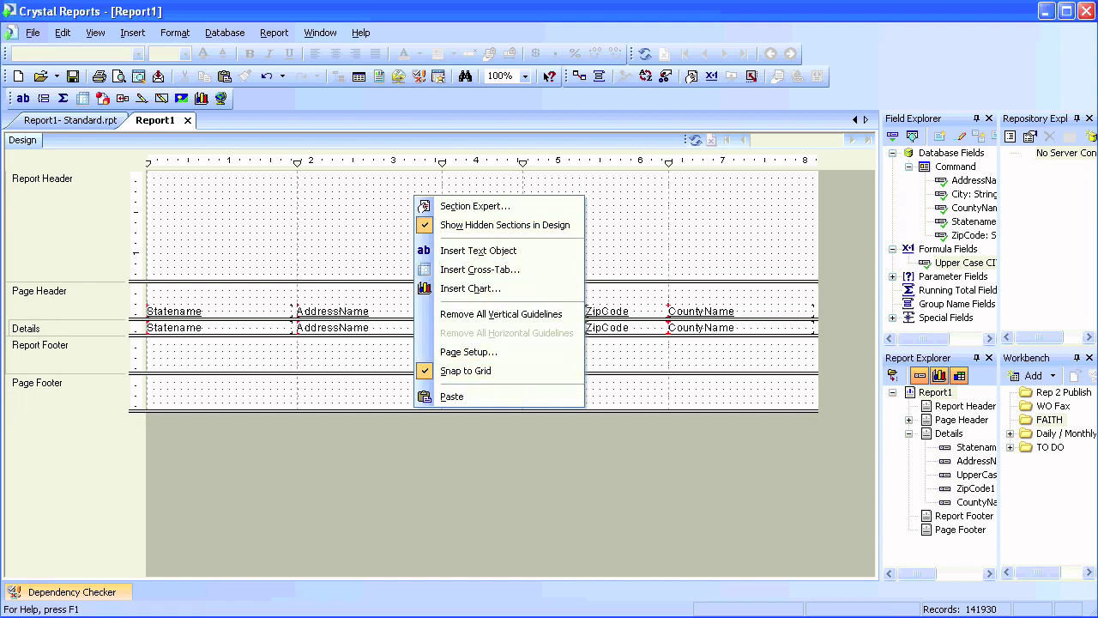
{"action": "left_click", "coordinate": [452, 396]}
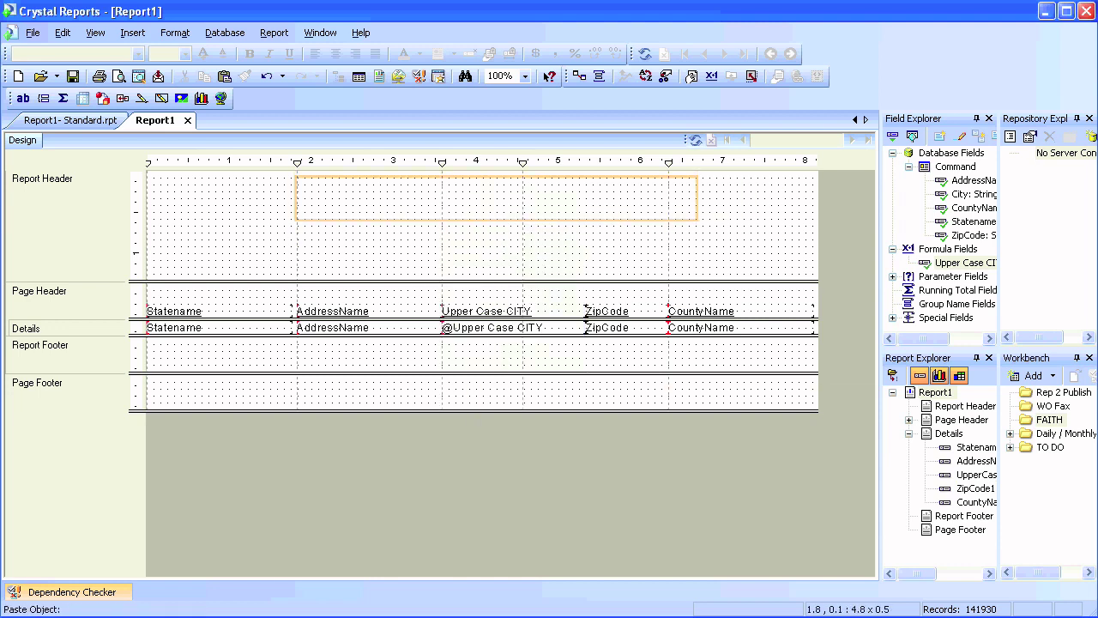
{"action": "left_click", "coordinate": [296, 177]}
{"action": "left_click_drag", "start_coordinate": [377, 280], "coordinate": [378, 228]}
Step: Change the title to "How to Create a Crystal report using Free Hand SQL" in bold, with its box about 0.3 inches high and slightly lower
{"action": "double_click", "coordinate": [377, 202]}
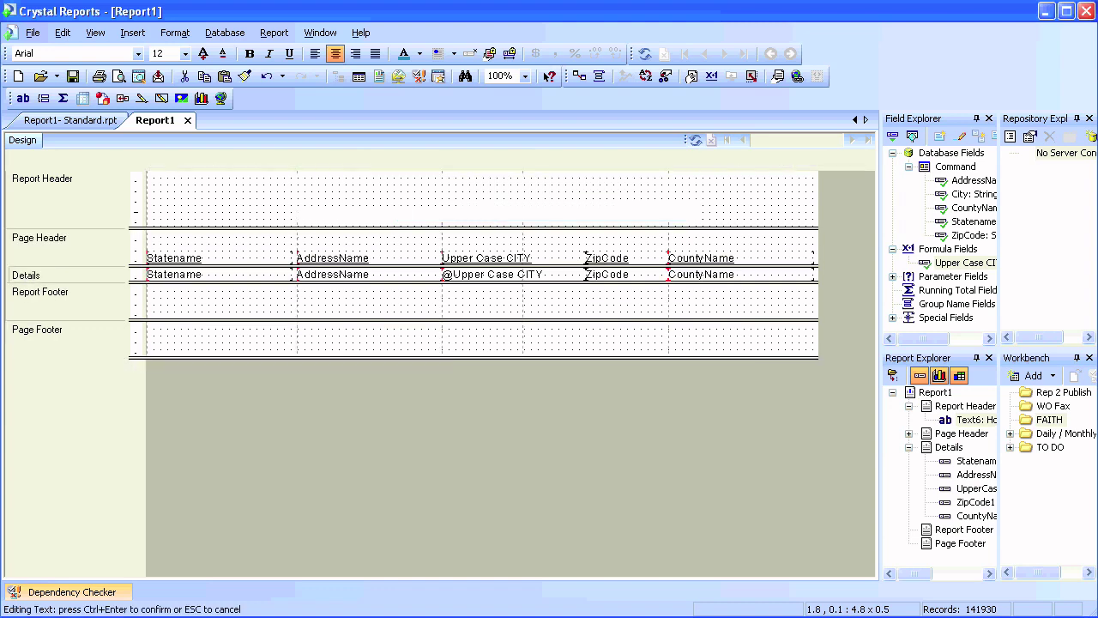
{"action": "left_click_drag", "start_coordinate": [495, 185], "coordinate": [639, 201]}
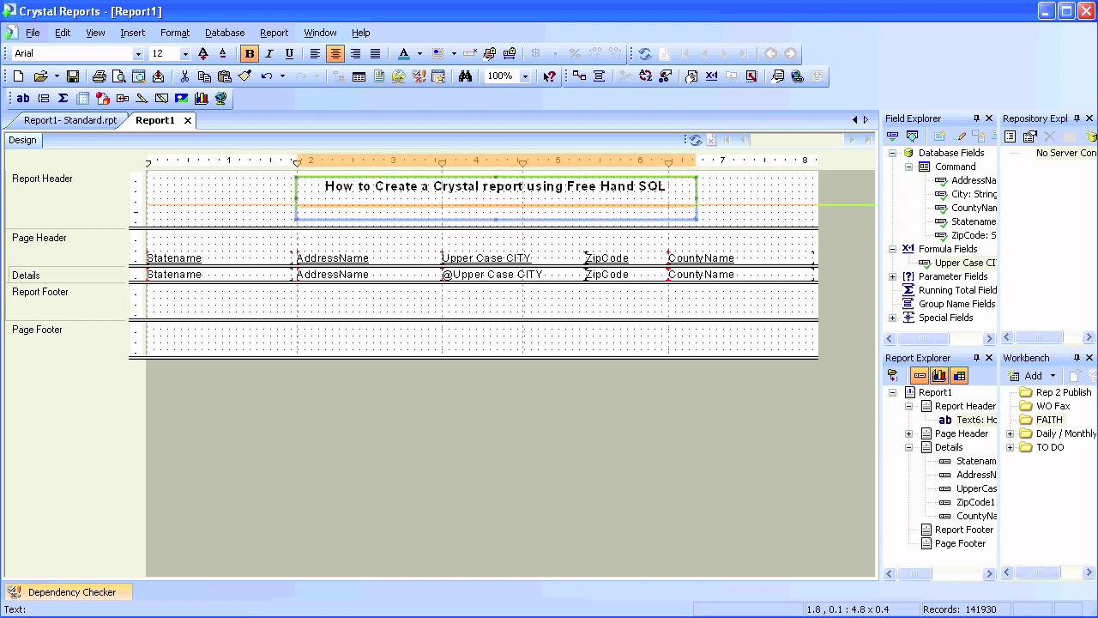
{"action": "left_click_drag", "start_coordinate": [496, 219], "coordinate": [496, 205]}
{"action": "key", "text": "Down"}
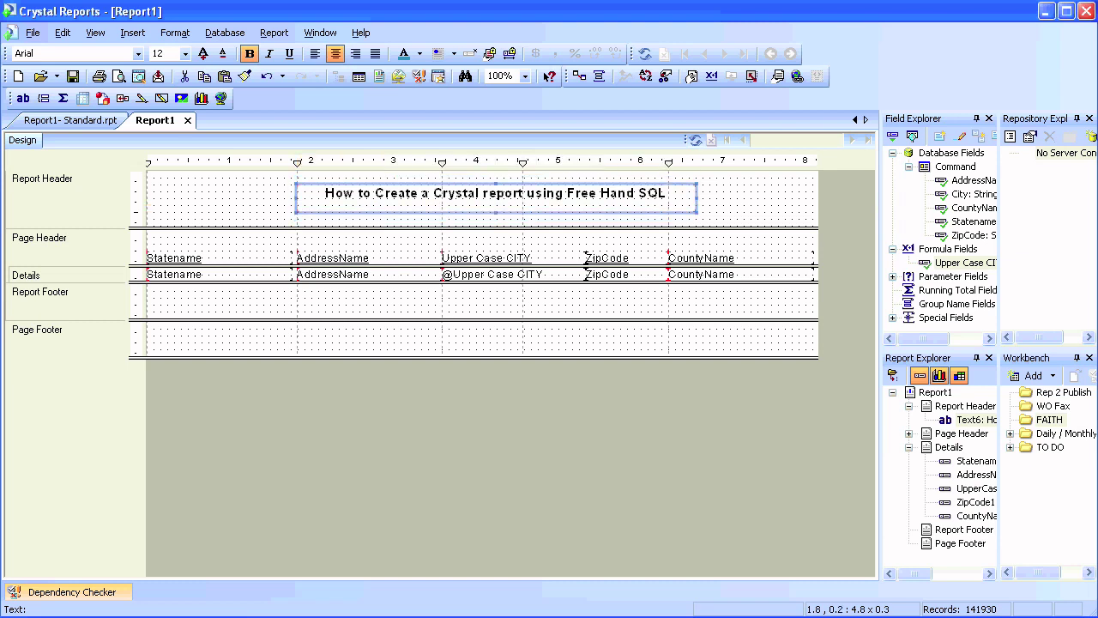
{"action": "left_click", "coordinate": [549, 429]}
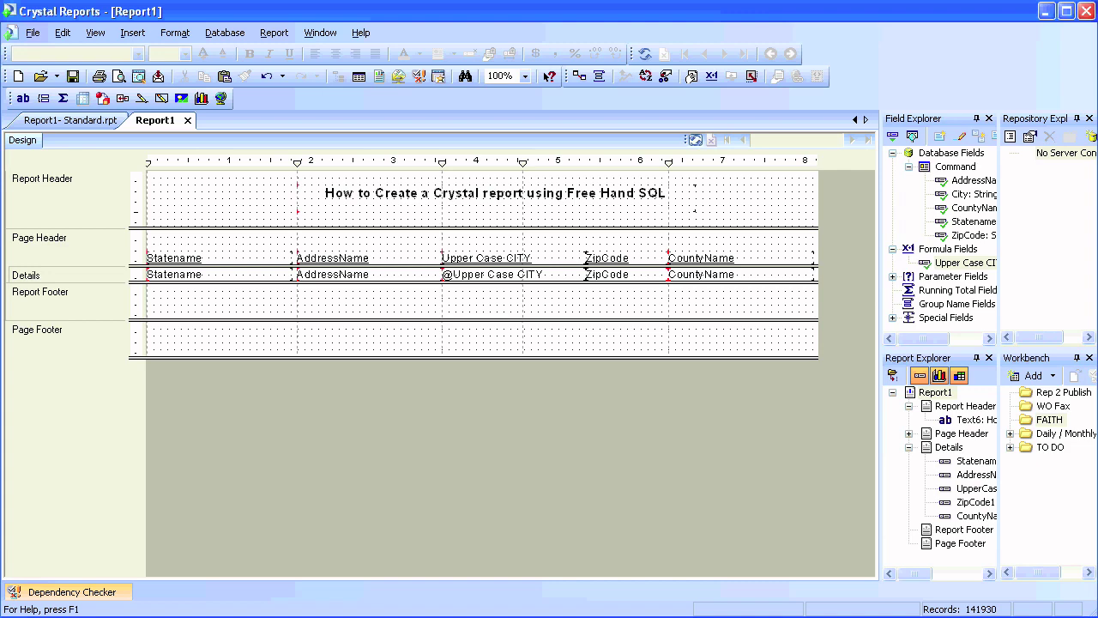
Step: Preview the report grouped by Command.Statename, and widen the AddressName field to about 1.9 inches
{"action": "left_click", "coordinate": [696, 140]}
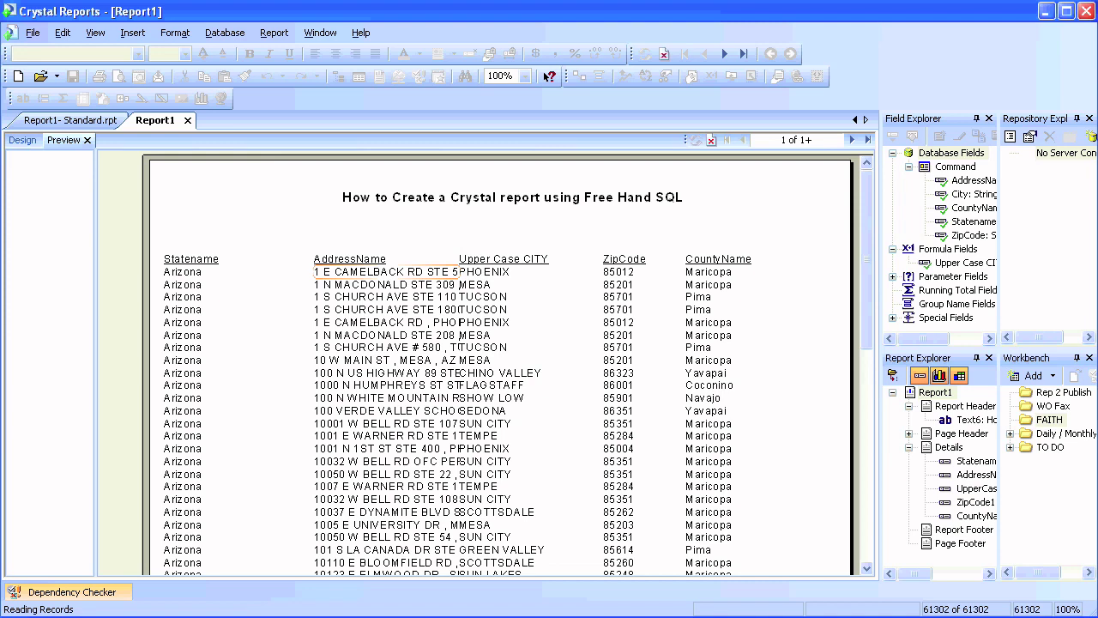
{"action": "left_click", "coordinate": [396, 272]}
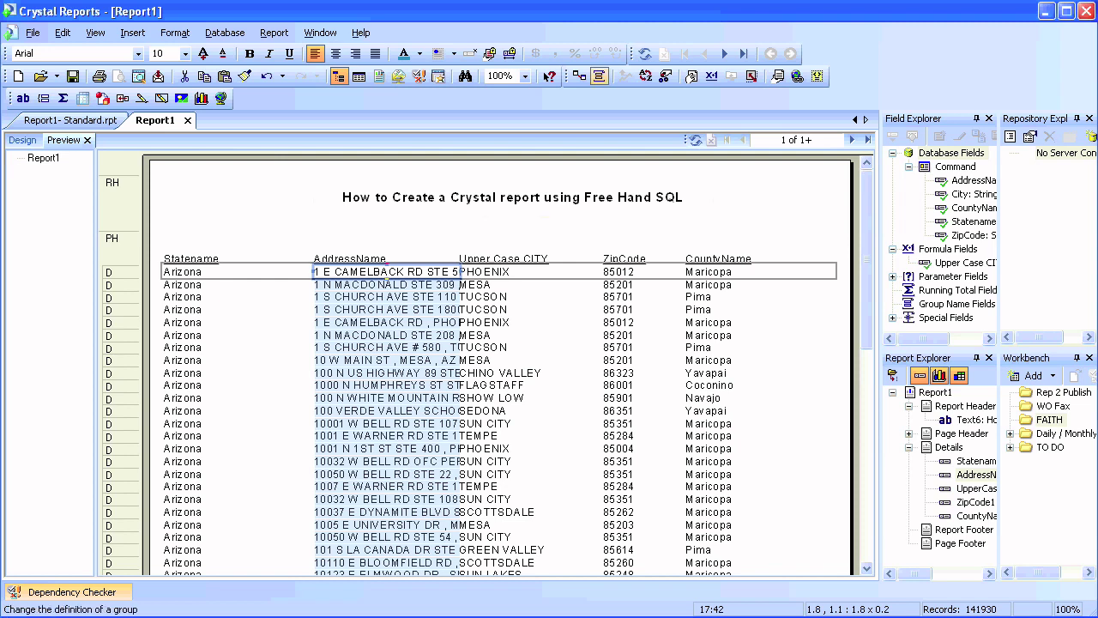
{"action": "left_click", "coordinate": [600, 75]}
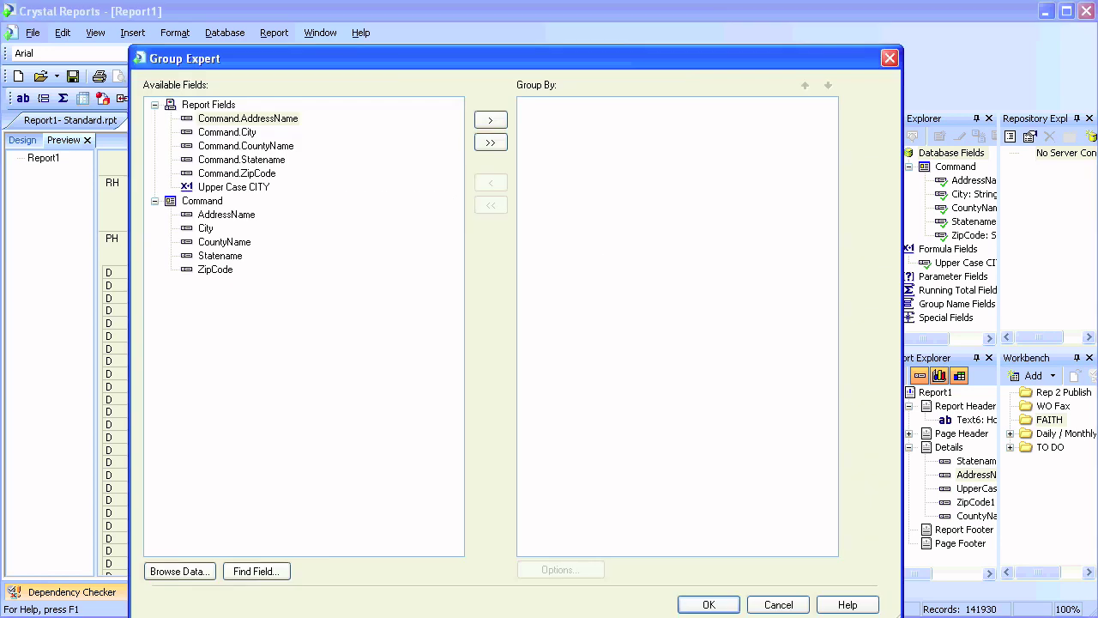
{"action": "left_click", "coordinate": [241, 159]}
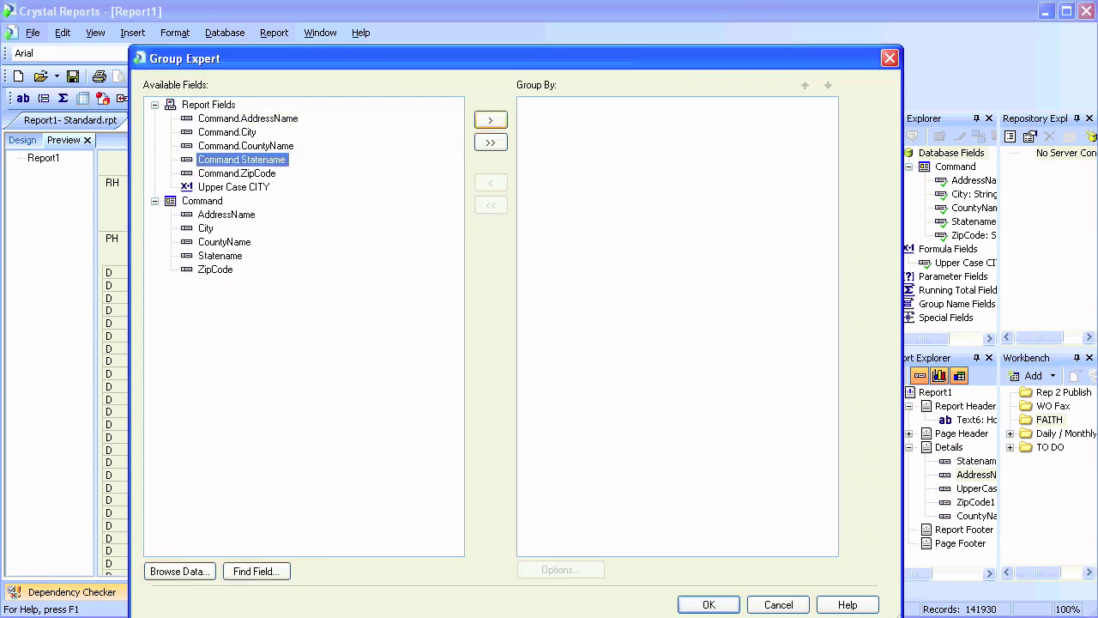
{"action": "left_click", "coordinate": [220, 256]}
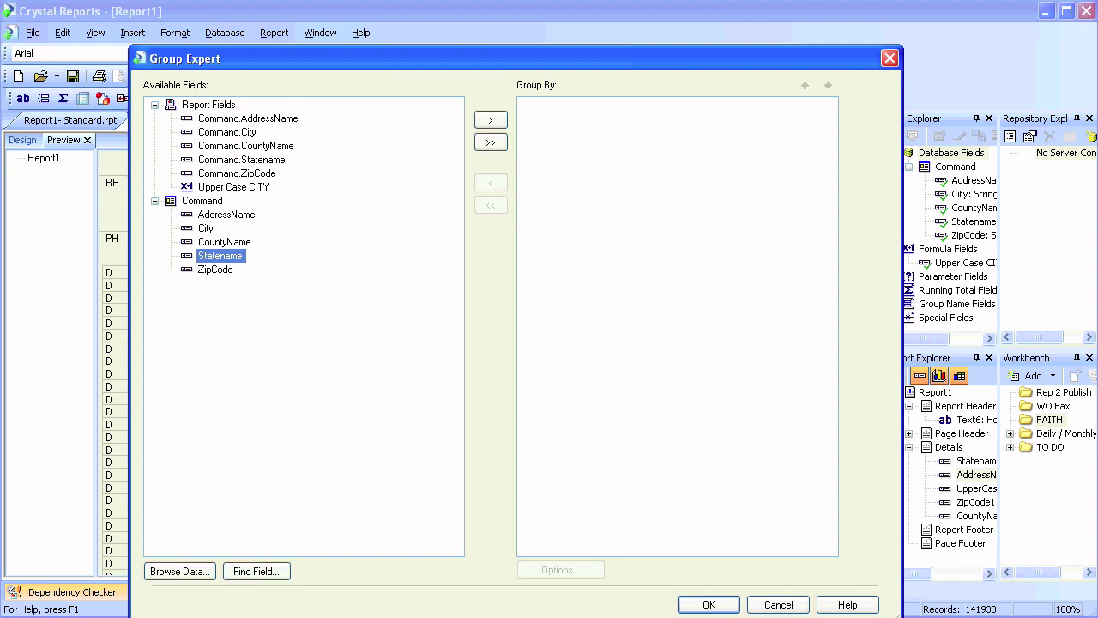
{"action": "left_click", "coordinate": [241, 159]}
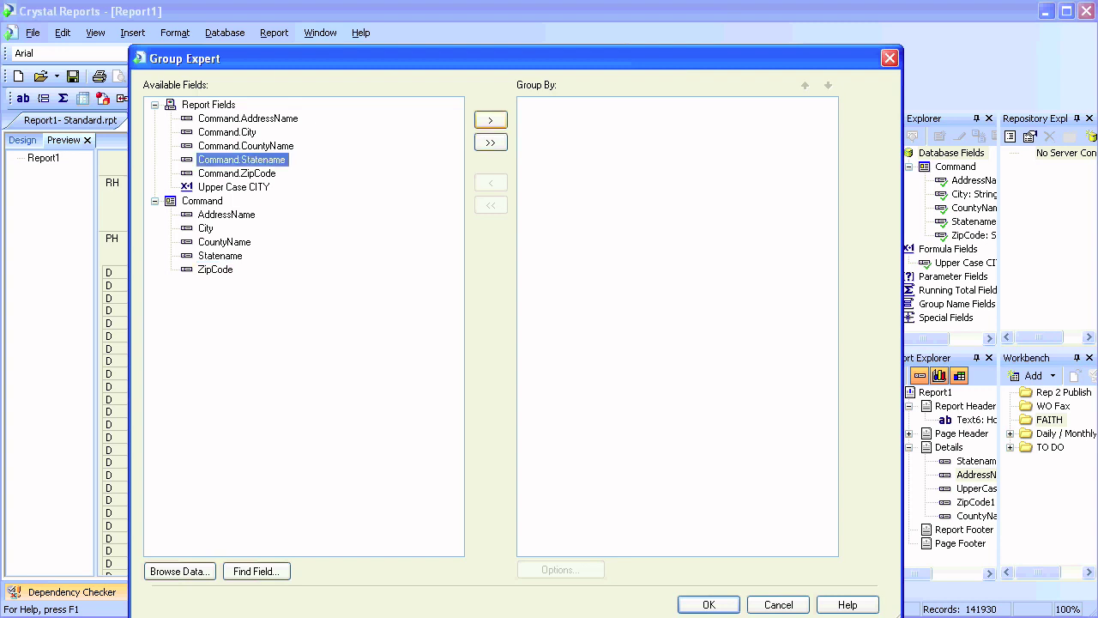
{"action": "left_click", "coordinate": [491, 120]}
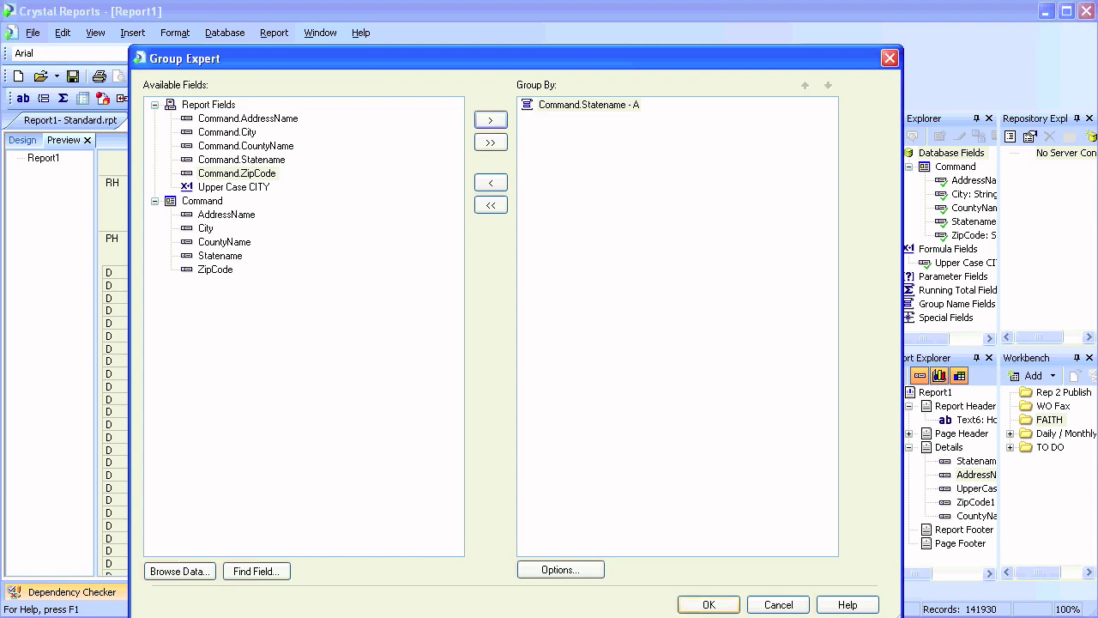
{"action": "left_click", "coordinate": [708, 605]}
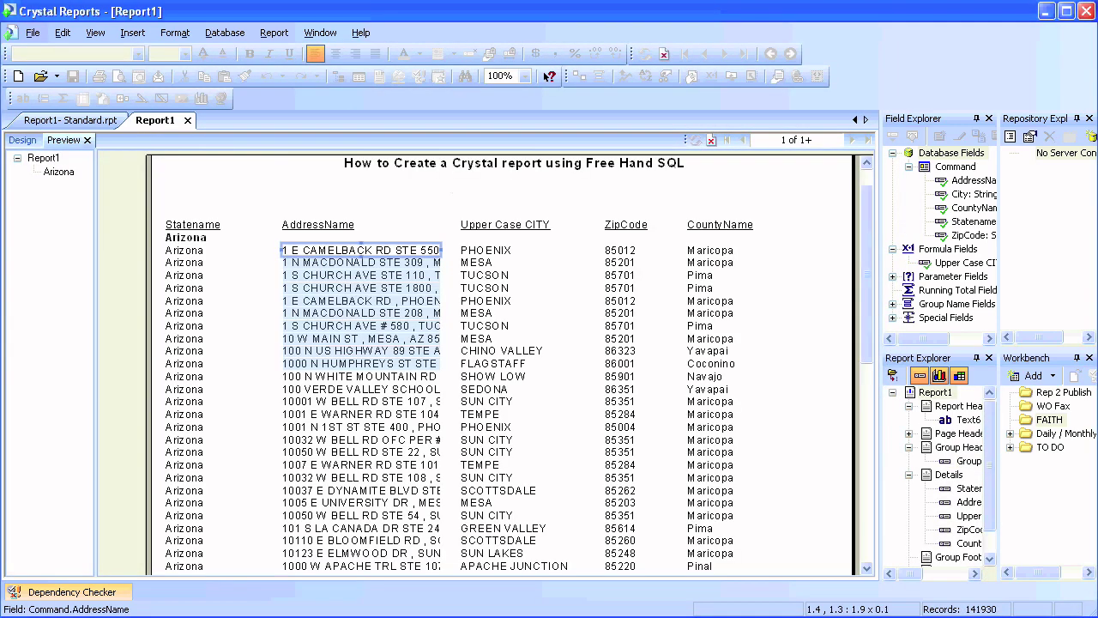
{"action": "left_click", "coordinate": [452, 193]}
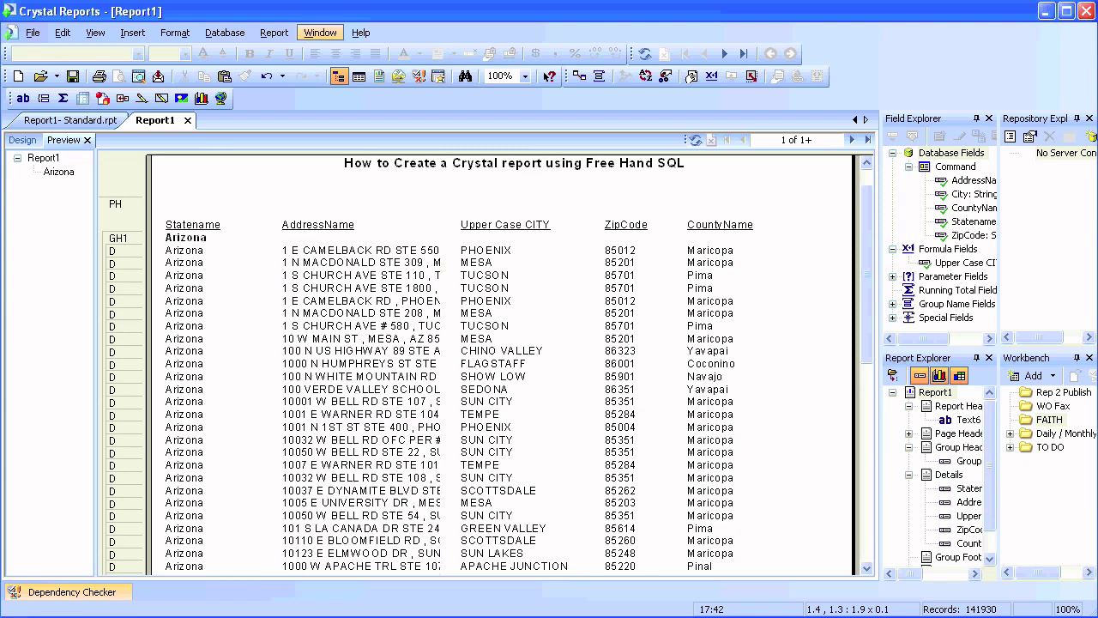
Step: Rename the SQL command's alias in the Database Expert to FreeHandCrystal and apply the change
{"action": "left_click", "coordinate": [225, 32]}
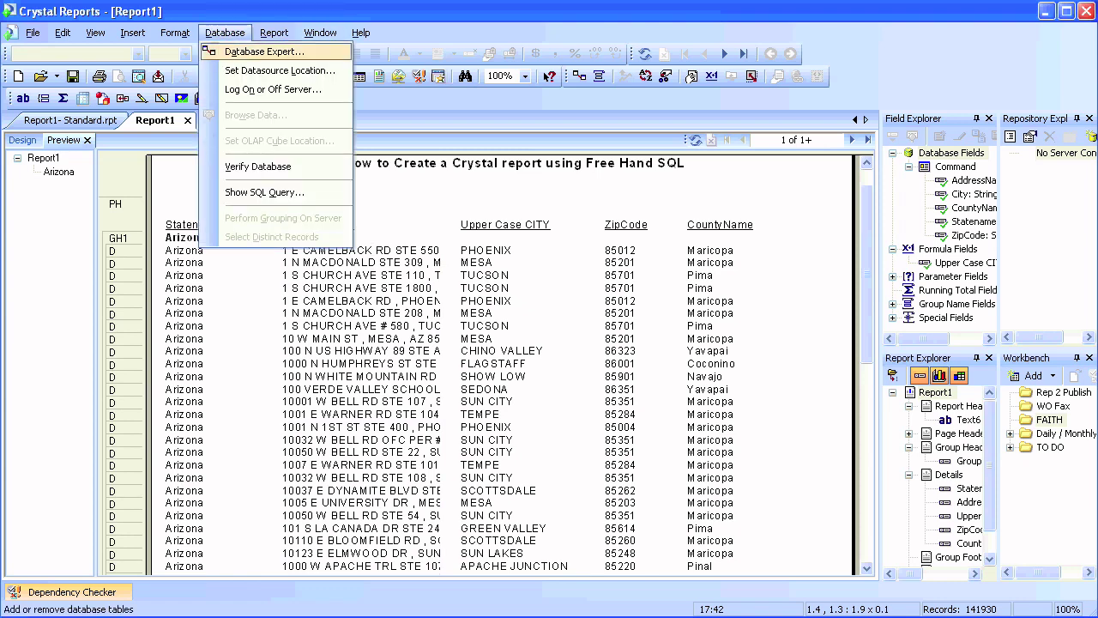
{"action": "left_click", "coordinate": [257, 51]}
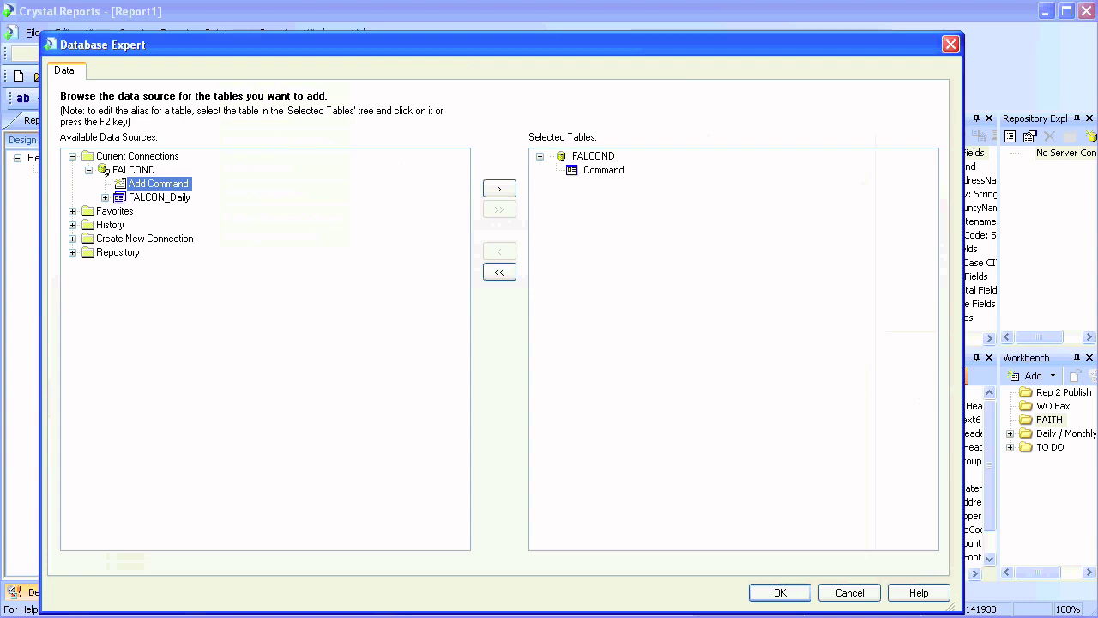
{"action": "right_click", "coordinate": [590, 169]}
{"action": "left_click", "coordinate": [592, 170]}
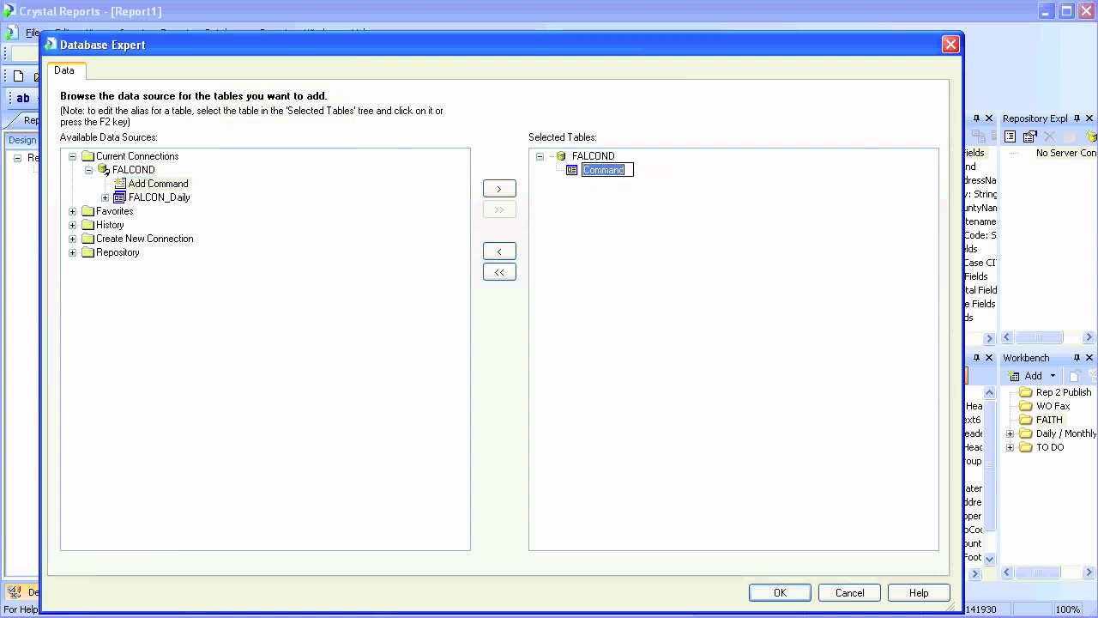
{"action": "type", "text": "Free"}
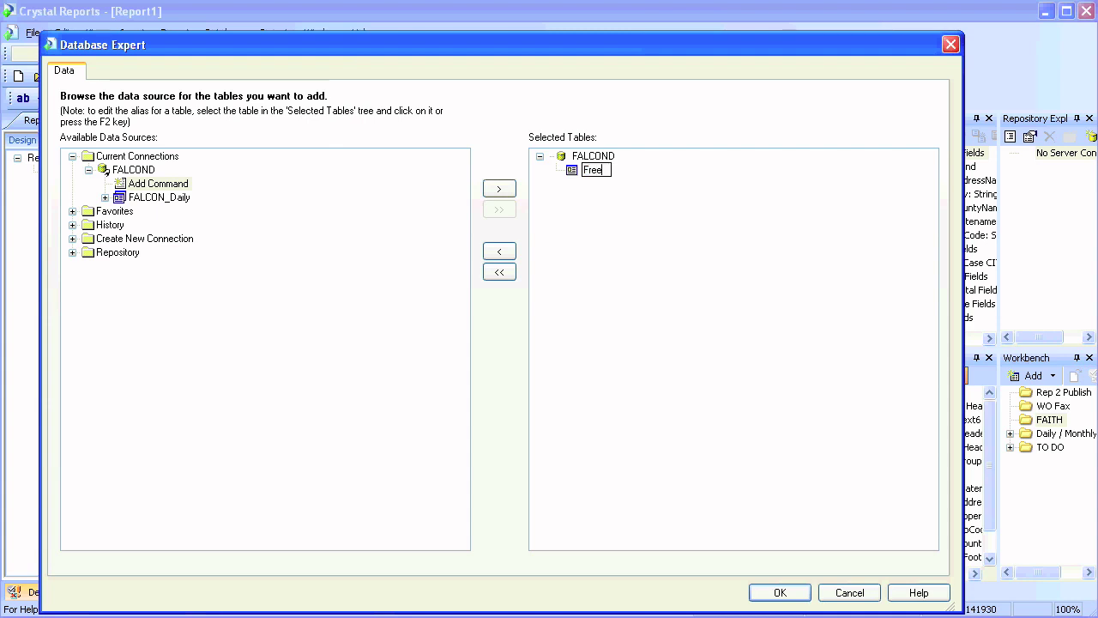
{"action": "type", "text": "HandCrystal"}
{"action": "key", "text": "Return"}
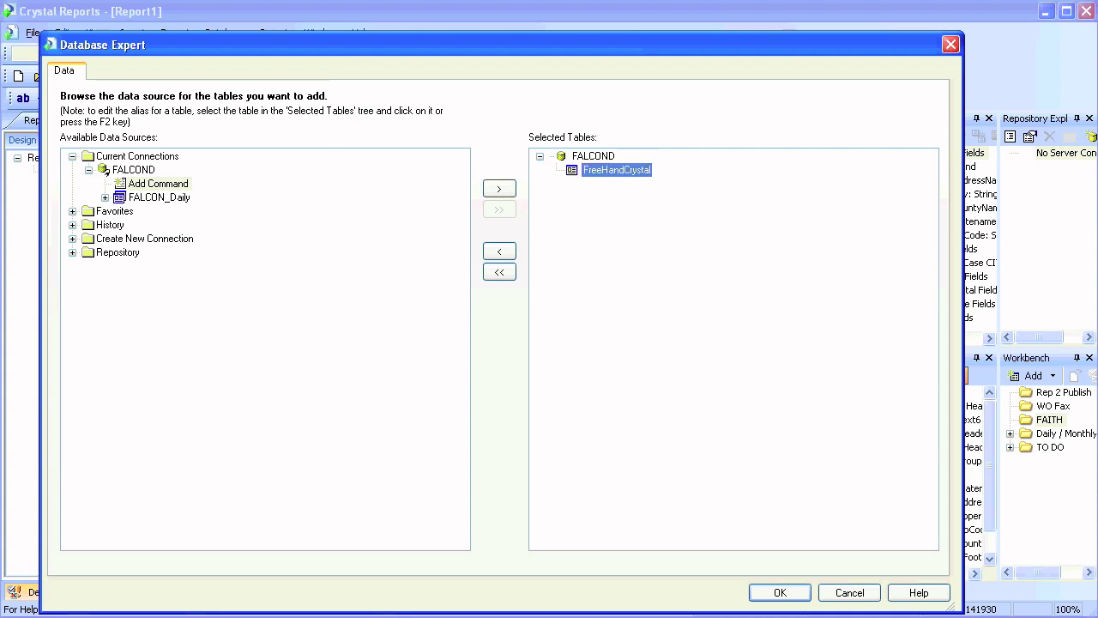
{"action": "left_click", "coordinate": [780, 592]}
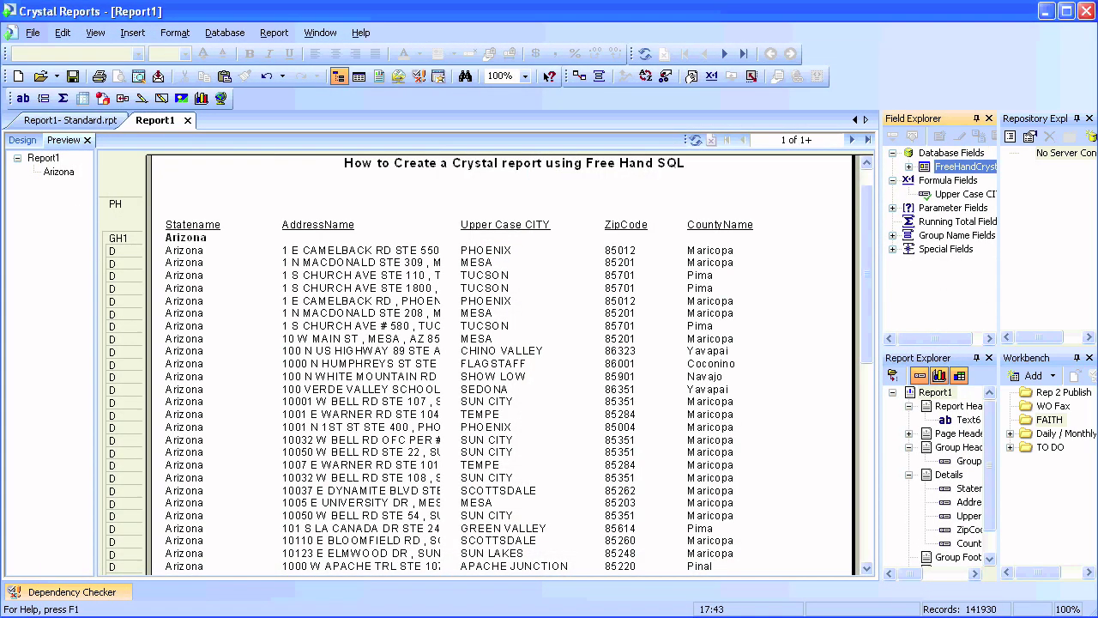
Step: Open the Upper Case CITY formula to check which table alias it references, and close the editor
{"action": "left_click", "coordinate": [964, 194]}
{"action": "right_click", "coordinate": [961, 195]}
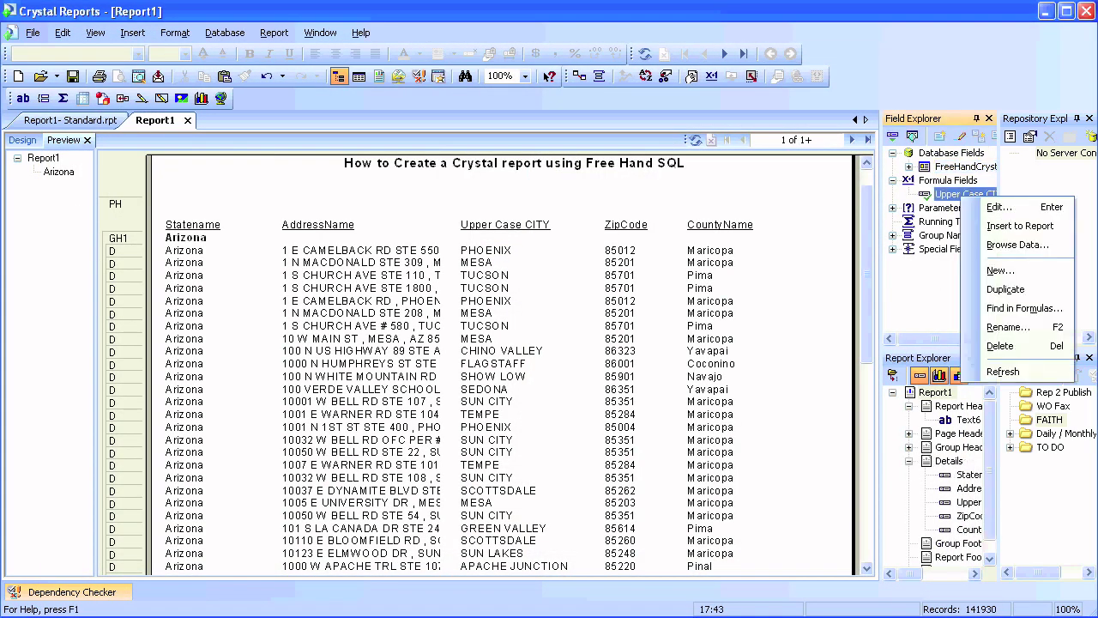
{"action": "left_click", "coordinate": [998, 206]}
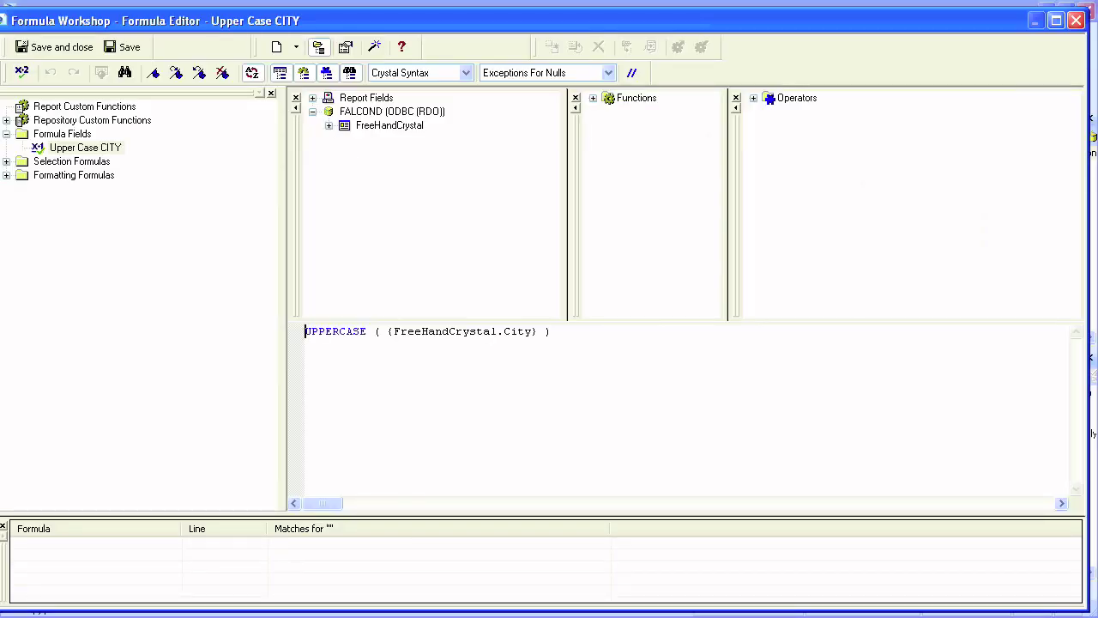
{"action": "double_click", "coordinate": [446, 331]}
{"action": "left_click", "coordinate": [435, 331]}
{"action": "left_click", "coordinate": [1076, 21]}
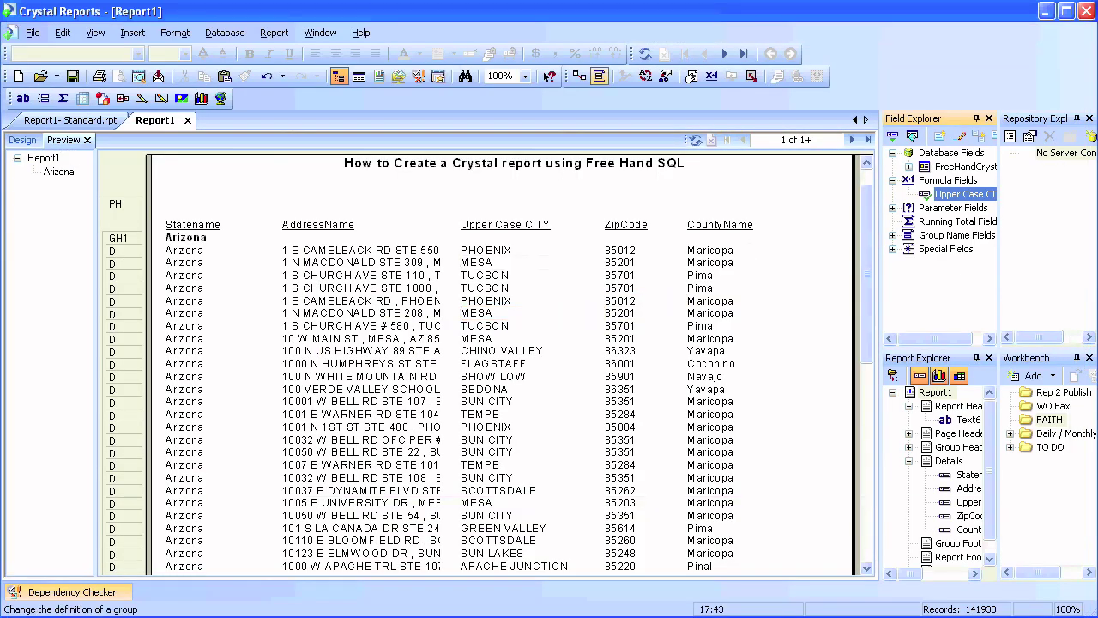
Step: Add Upper Case CITY as a second grouping level under Statename, and widen the group tree to fit the city names
{"action": "left_click", "coordinate": [599, 75]}
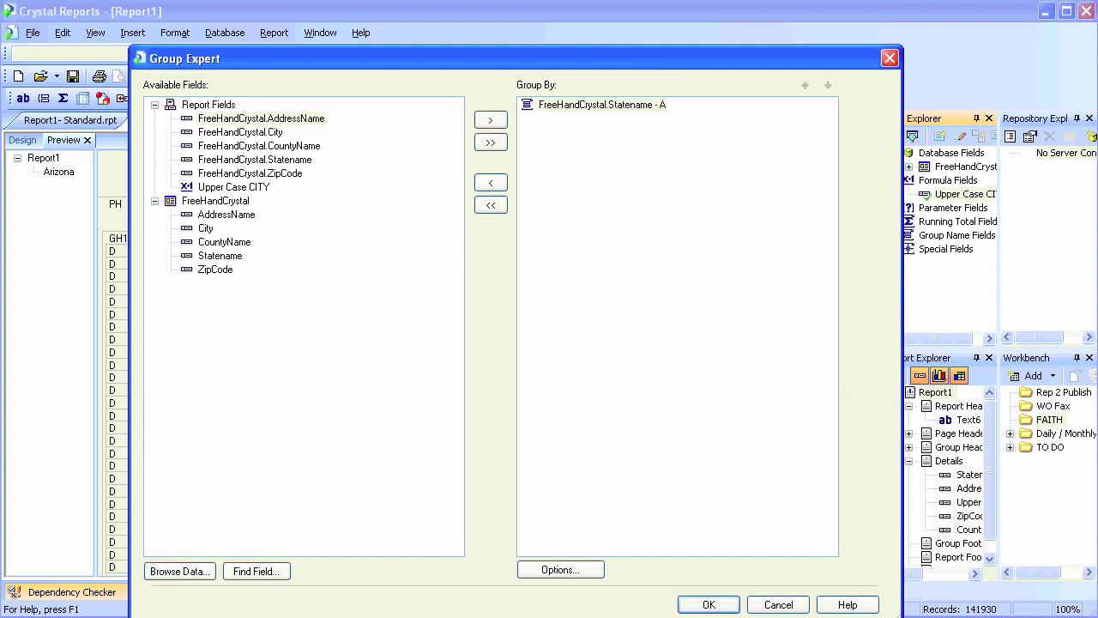
{"action": "left_click", "coordinate": [235, 187]}
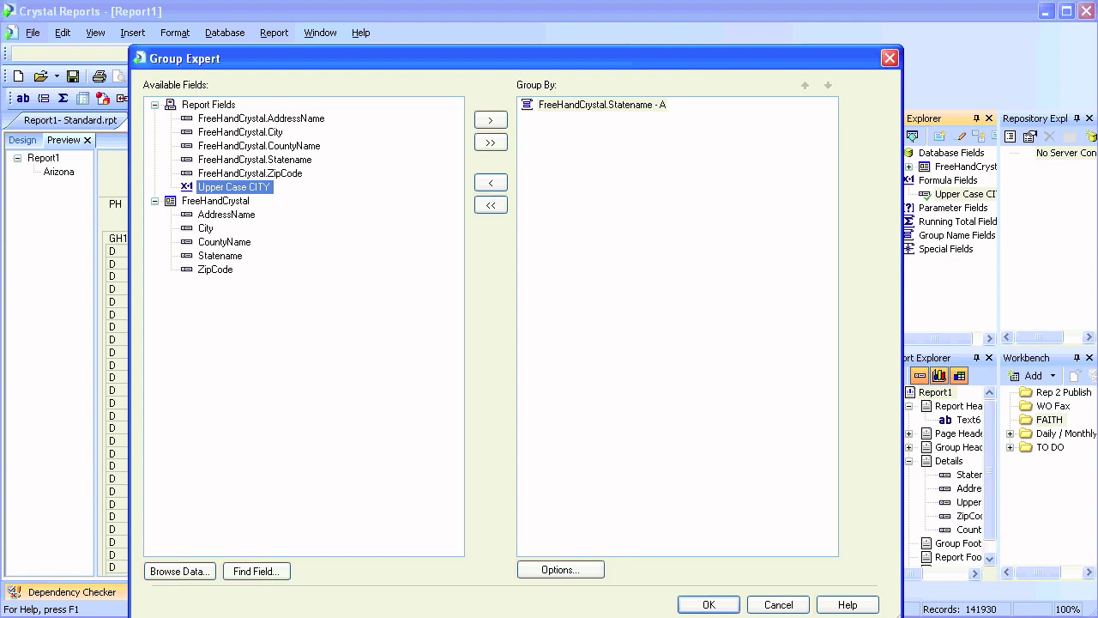
{"action": "left_click", "coordinate": [240, 132]}
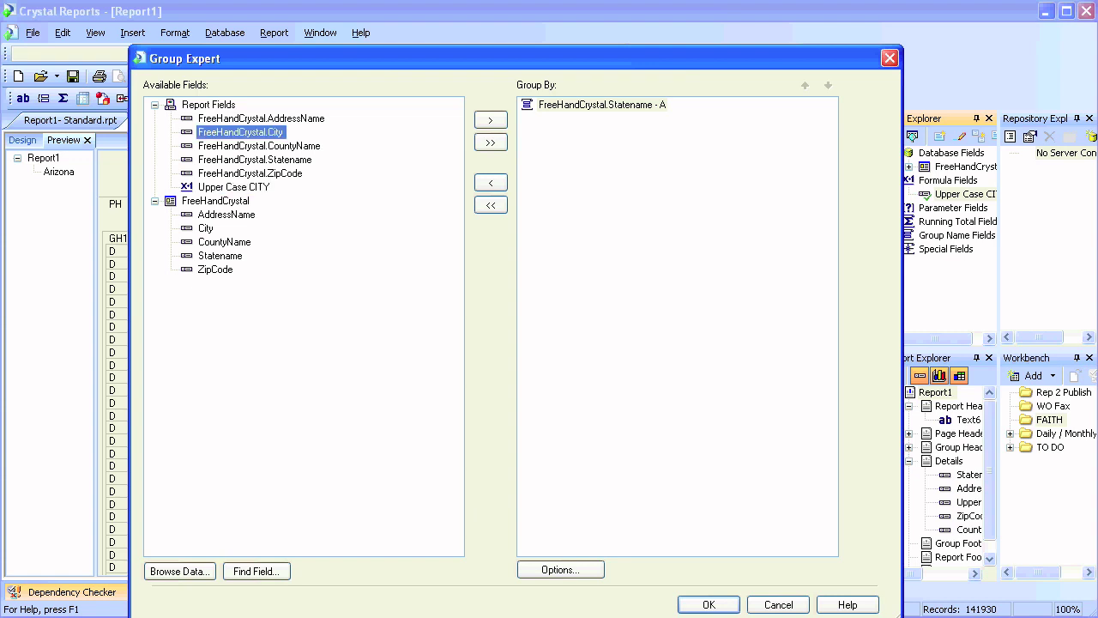
{"action": "left_click", "coordinate": [234, 187]}
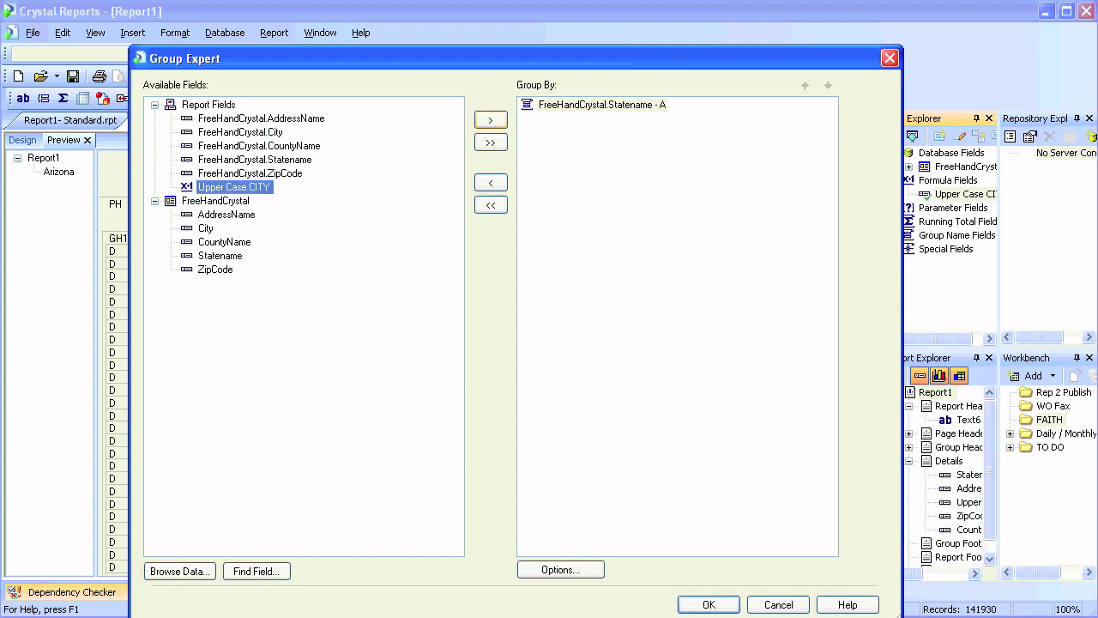
{"action": "left_click", "coordinate": [490, 120]}
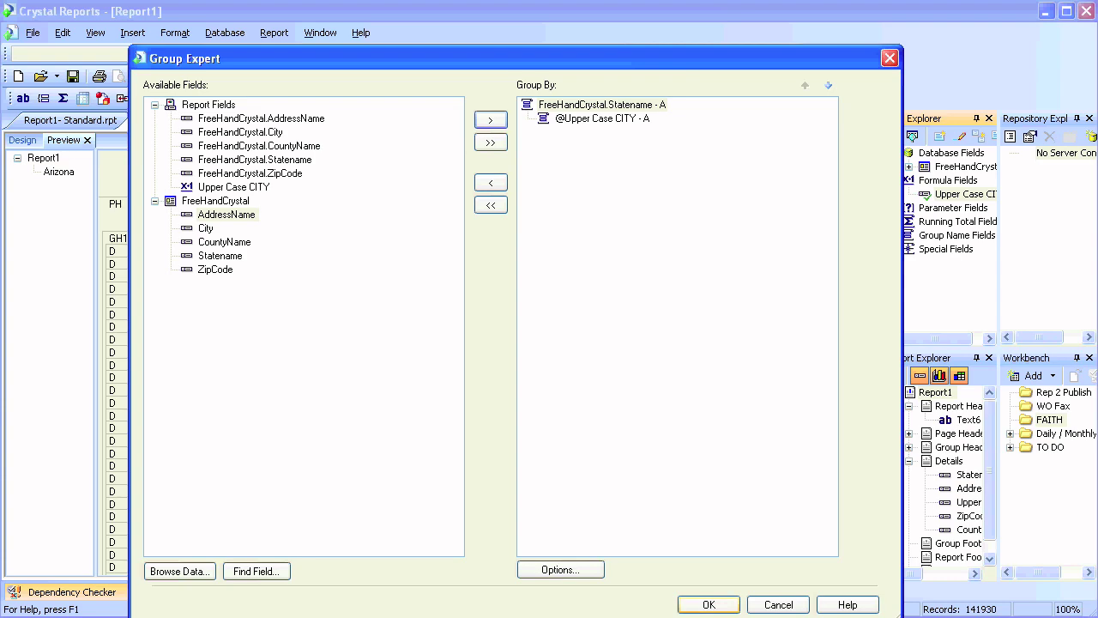
{"action": "left_click", "coordinate": [709, 605]}
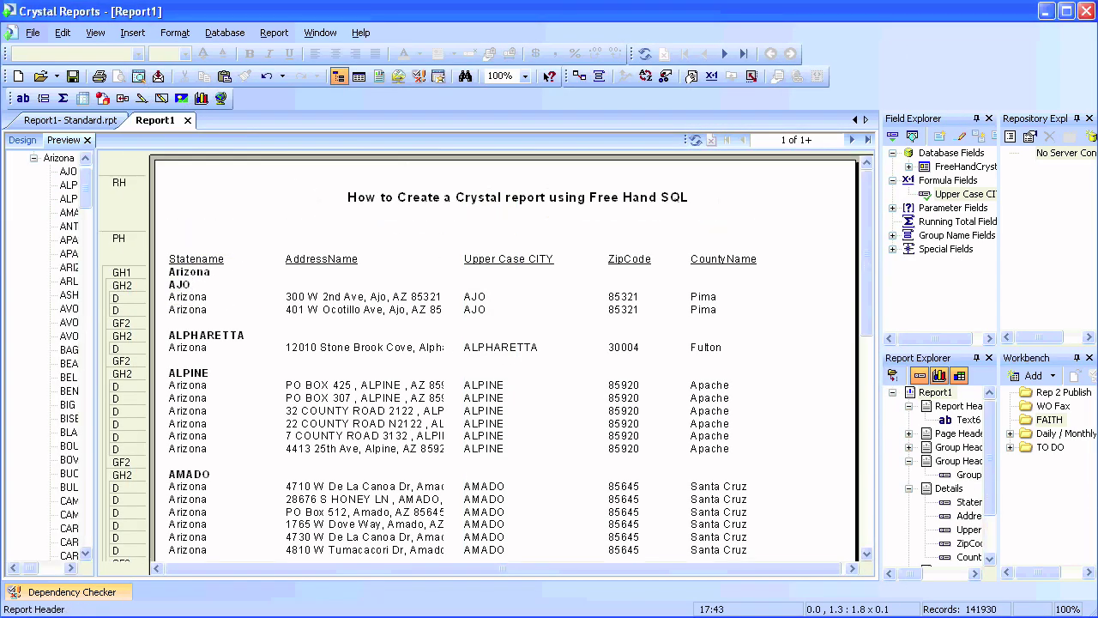
{"action": "left_click_drag", "start_coordinate": [95, 344], "coordinate": [158, 343]}
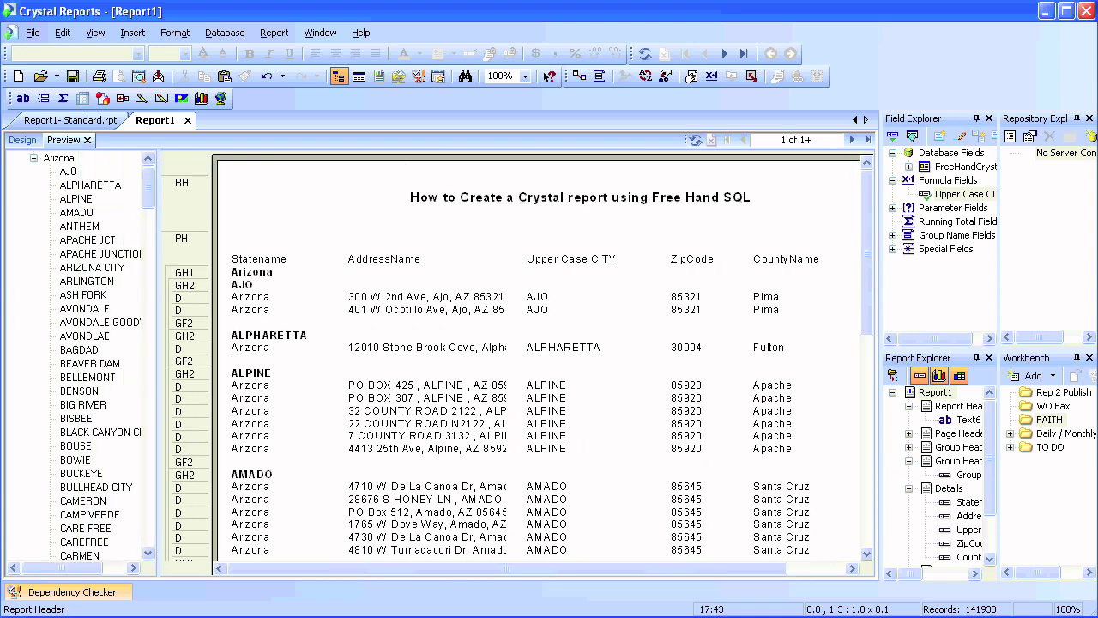
Step: In Report1- Standard, make the title bold and show the Arizona city groups in a wider group tree
{"action": "left_click", "coordinate": [71, 120]}
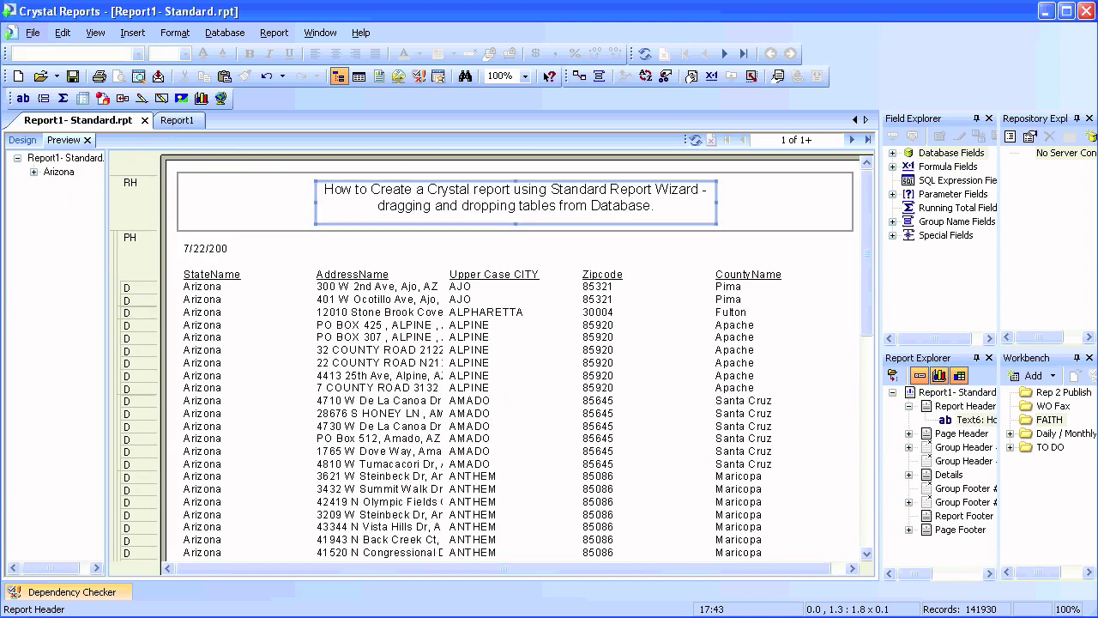
{"action": "left_click", "coordinate": [33, 172]}
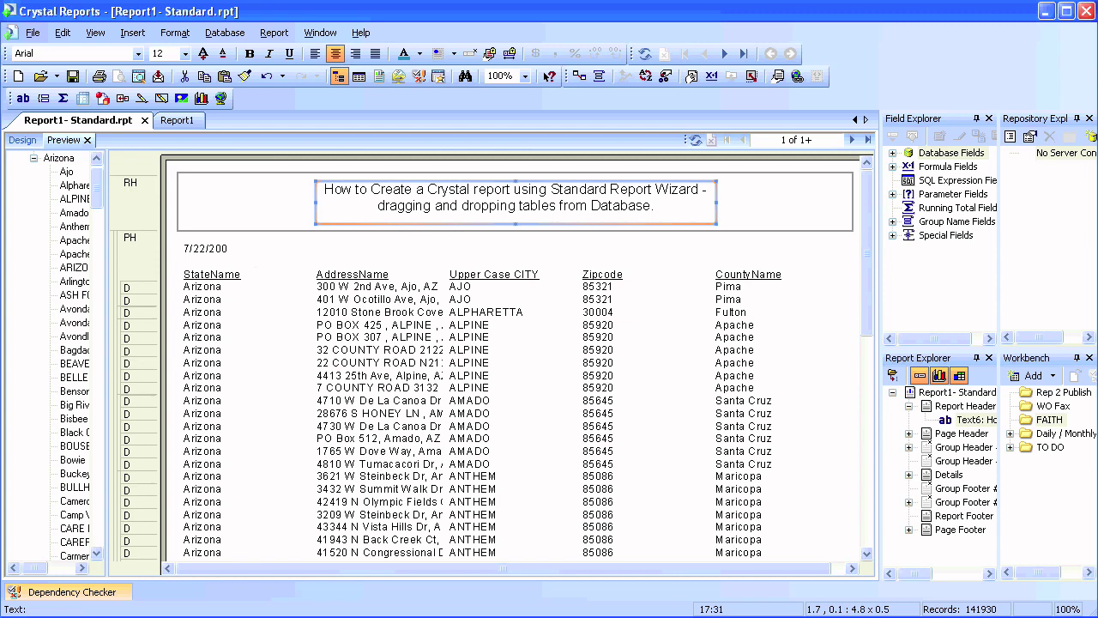
{"action": "key", "text": "ctrl+b"}
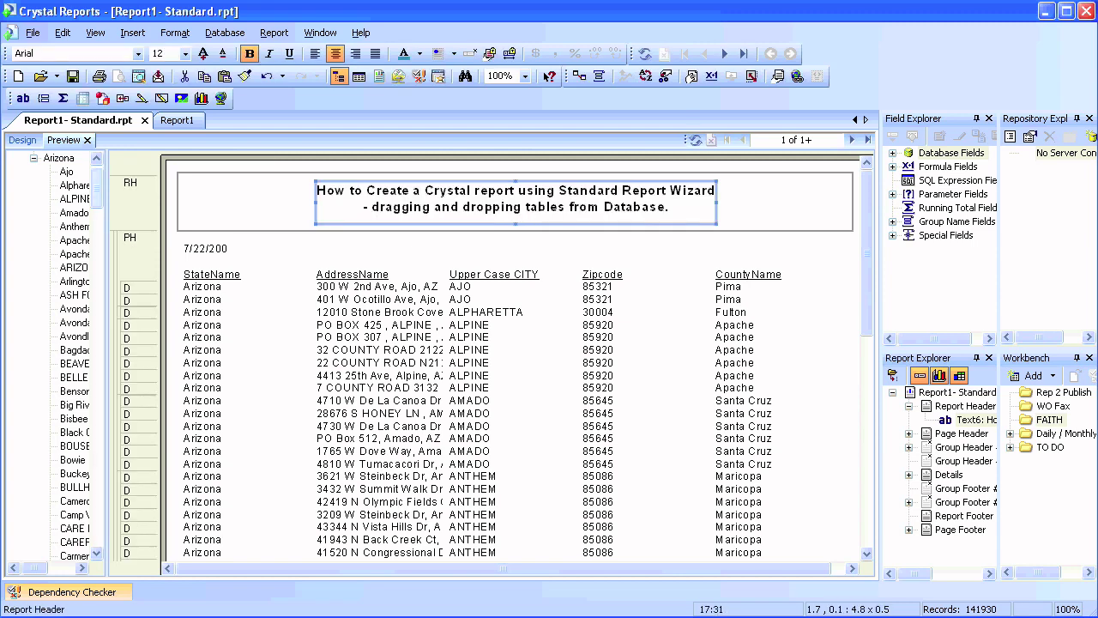
{"action": "left_click_drag", "start_coordinate": [107, 196], "coordinate": [152, 195]}
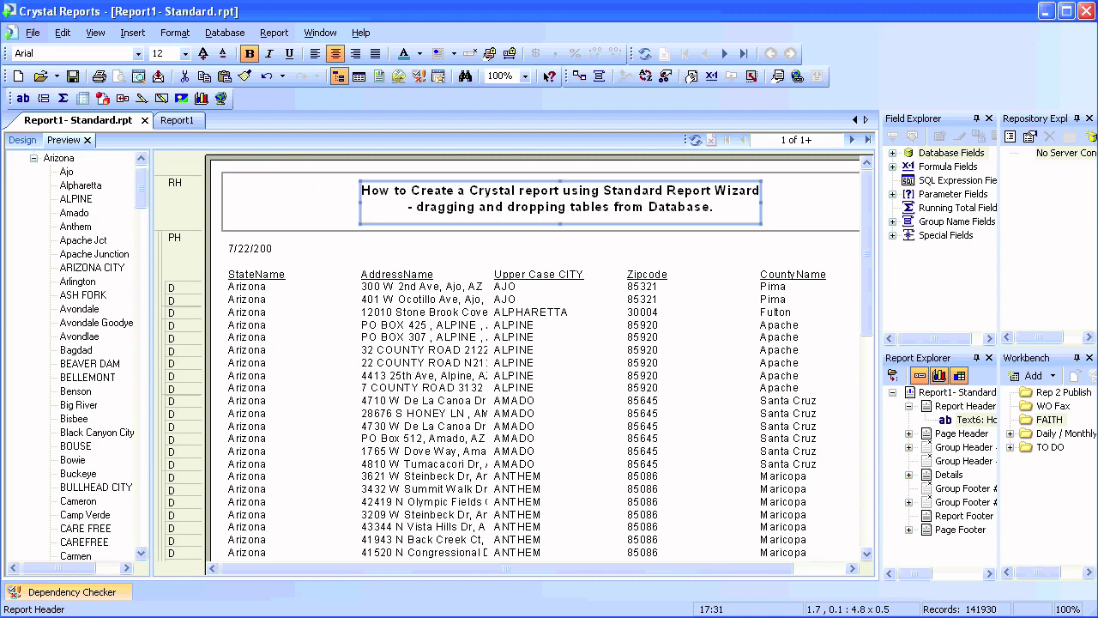
Step: Switch to Report1, narrow its group tree, and expand the parameter fields to show StateName
{"action": "left_click", "coordinate": [177, 121]}
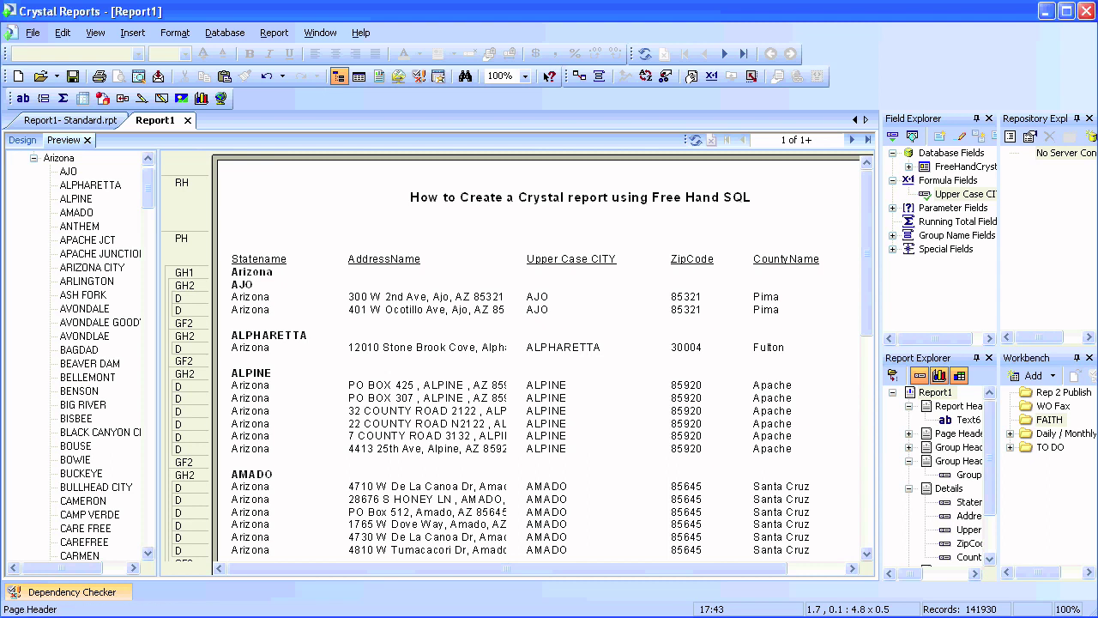
{"action": "left_click_drag", "start_coordinate": [157, 343], "coordinate": [87, 343]}
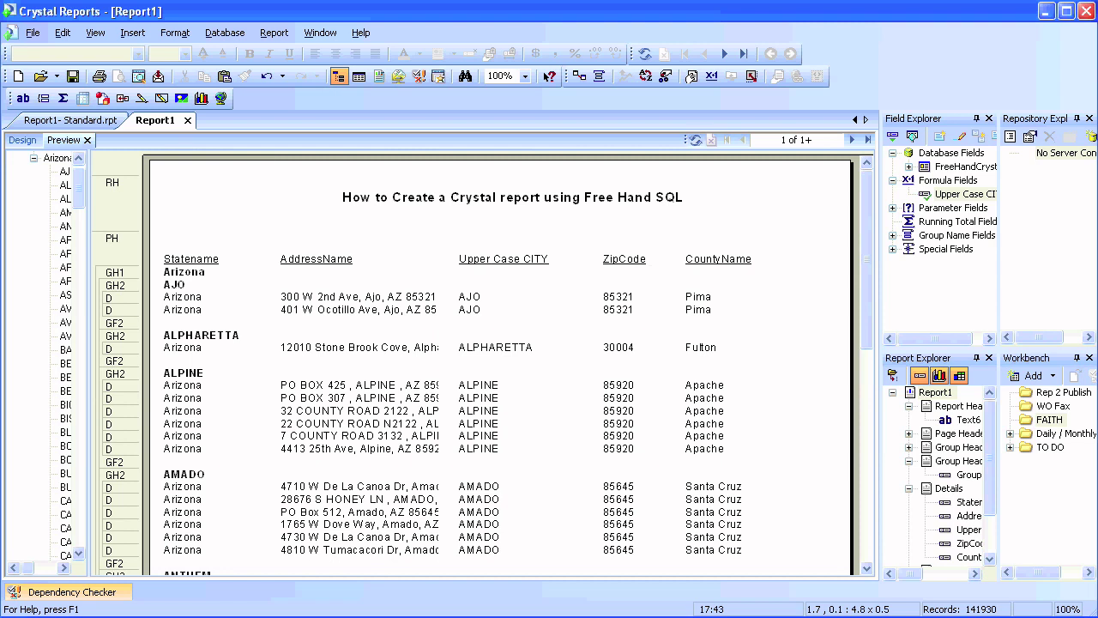
{"action": "left_click", "coordinate": [892, 208]}
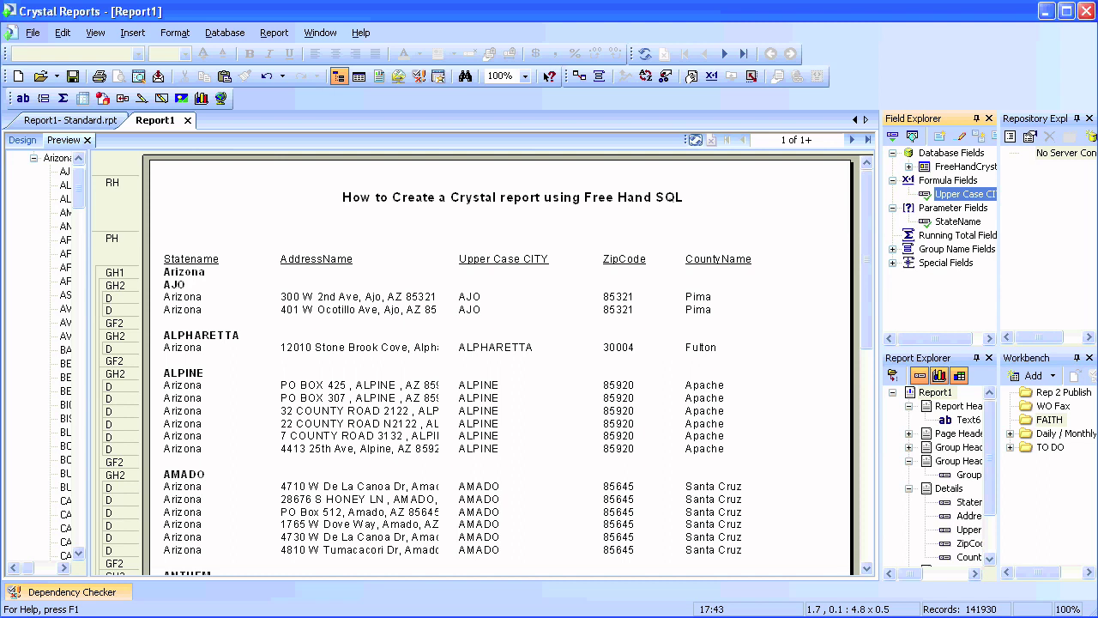
Step: Refresh the report with a new StateName parameter value of Alaska
{"action": "left_click", "coordinate": [696, 140]}
{"action": "key", "text": "Down"}
{"action": "key", "text": "Return"}
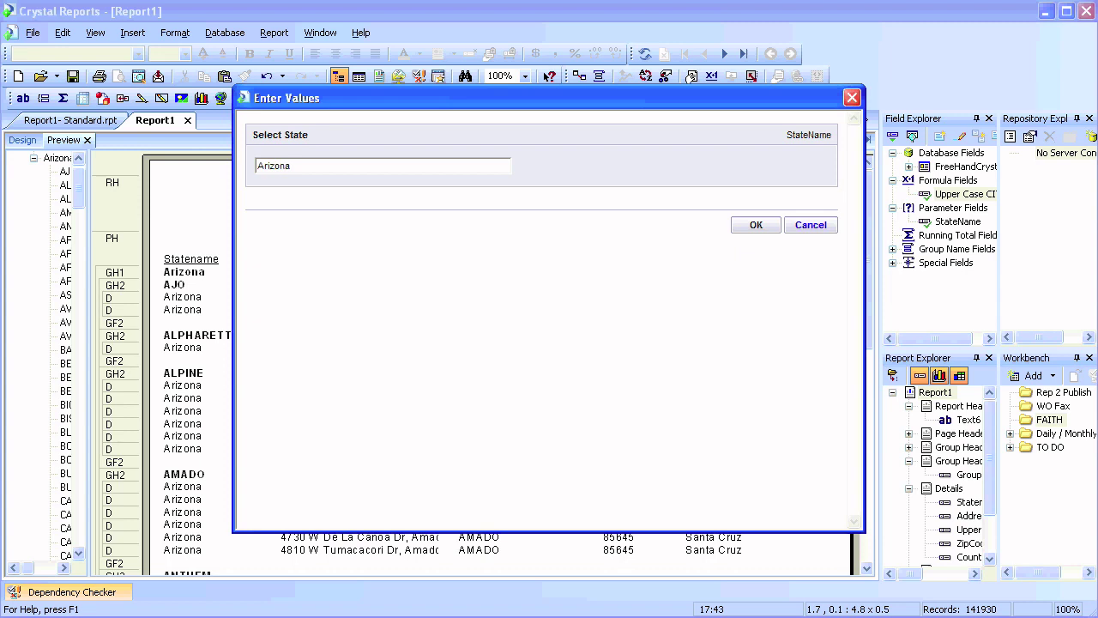
{"action": "key", "text": "ctrl+a"}
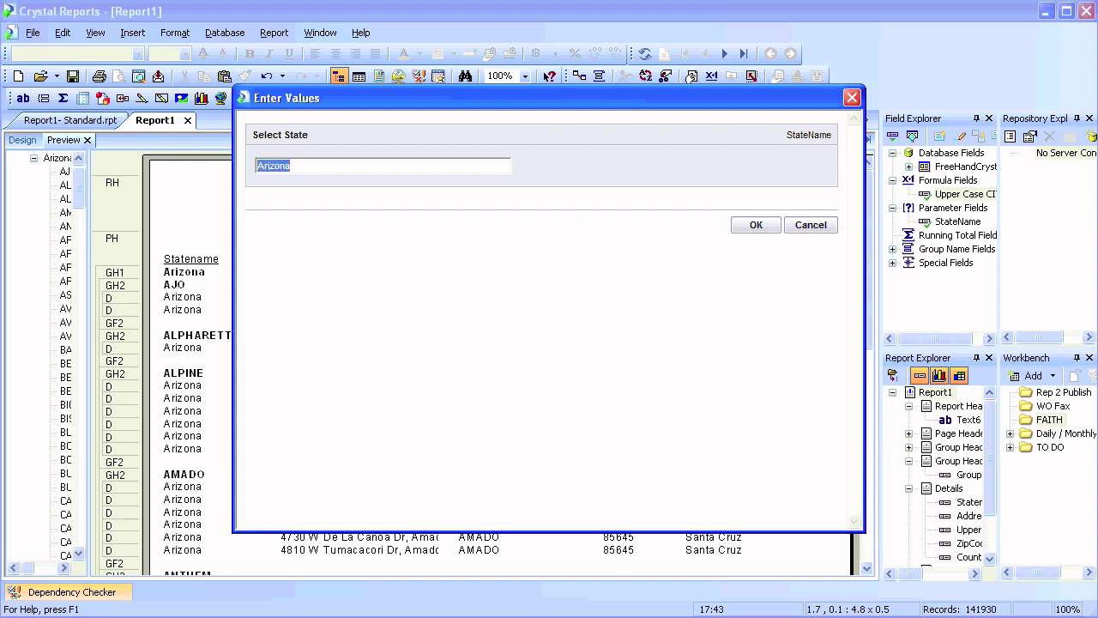
{"action": "type", "text": "Alaska"}
{"action": "key", "text": "Return"}
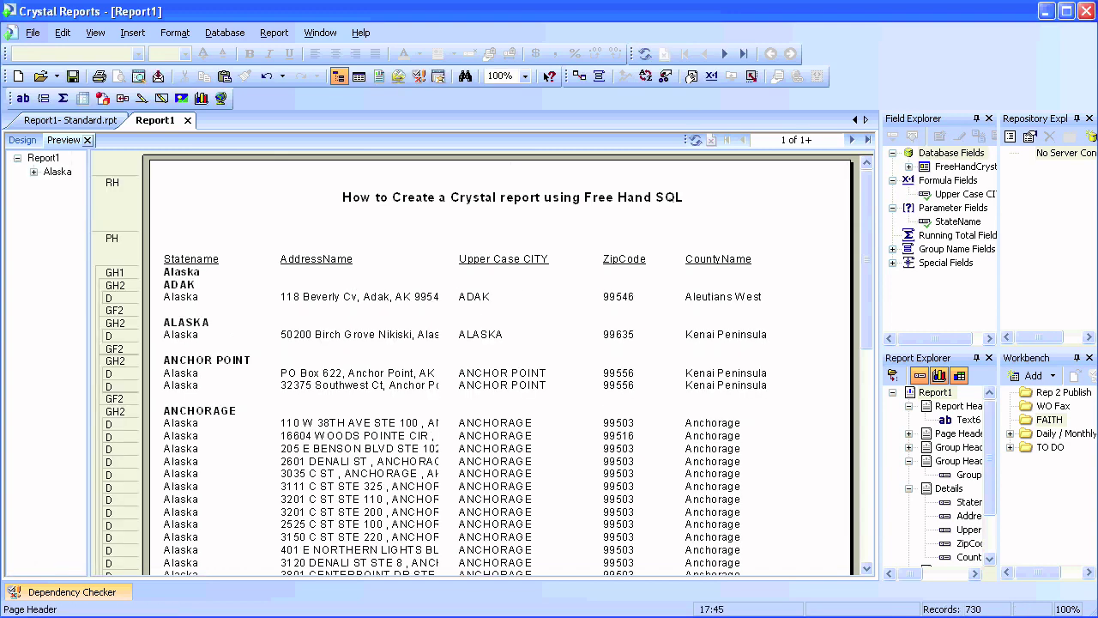
Step: Close the preview, and open the StateName parameter for editing to check the available value fields
{"action": "left_click", "coordinate": [73, 75]}
{"action": "left_click", "coordinate": [87, 141]}
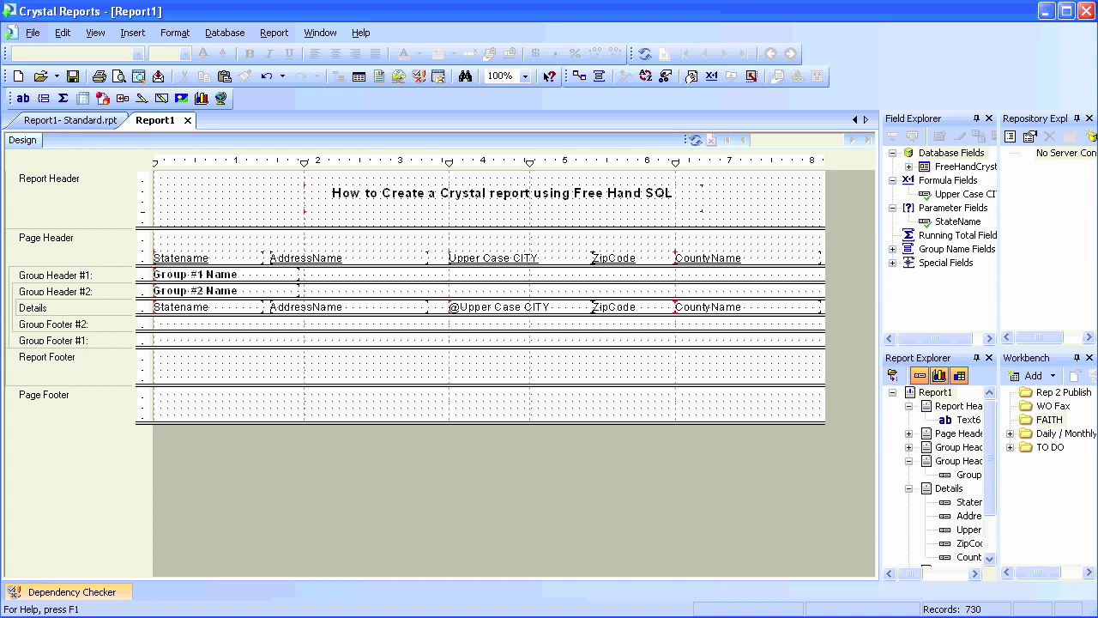
{"action": "right_click", "coordinate": [957, 221]}
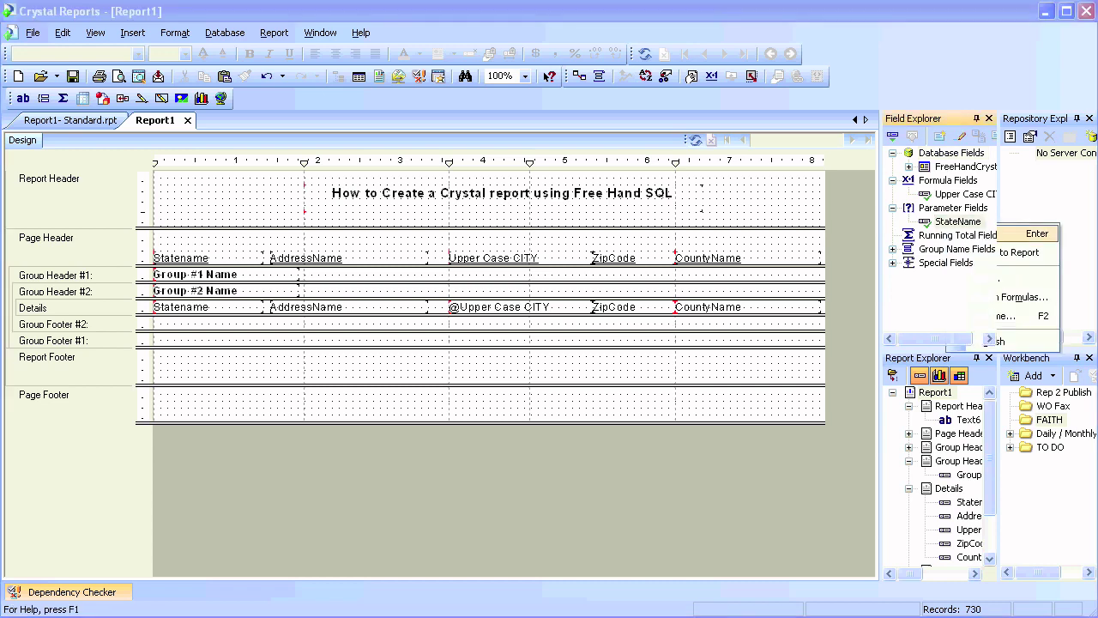
{"action": "left_click", "coordinate": [1036, 233]}
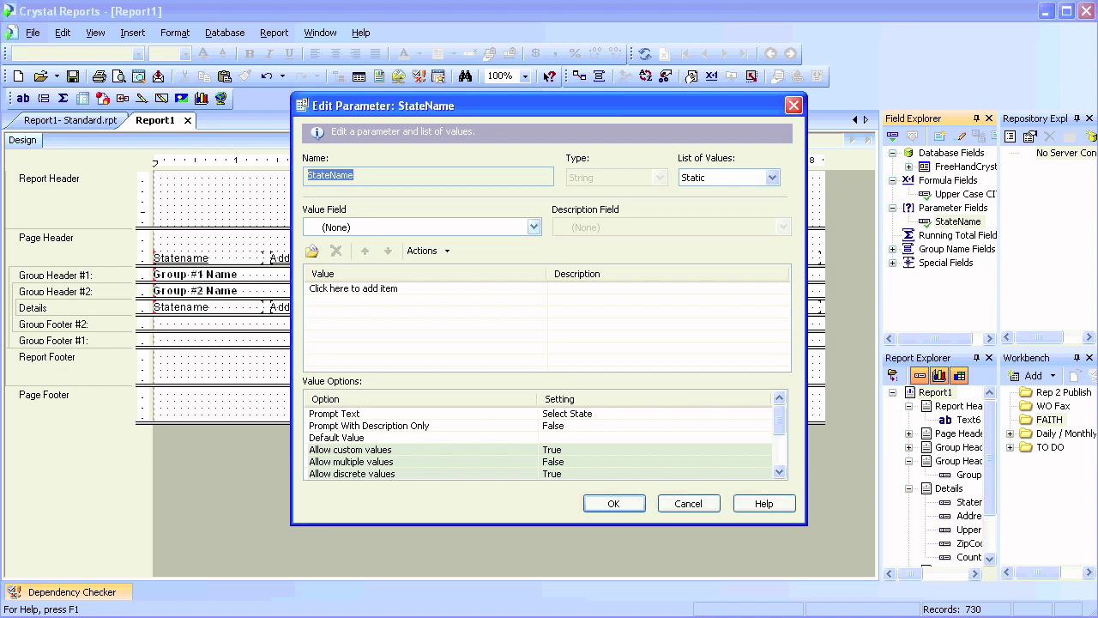
{"action": "left_click", "coordinate": [534, 227]}
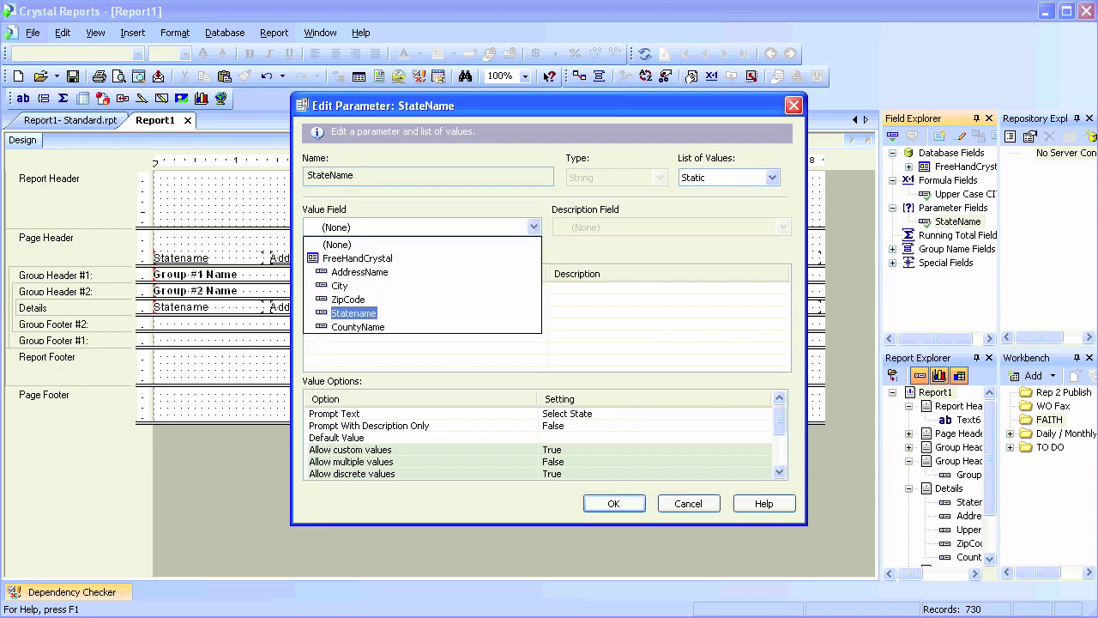
{"action": "left_click", "coordinate": [353, 314]}
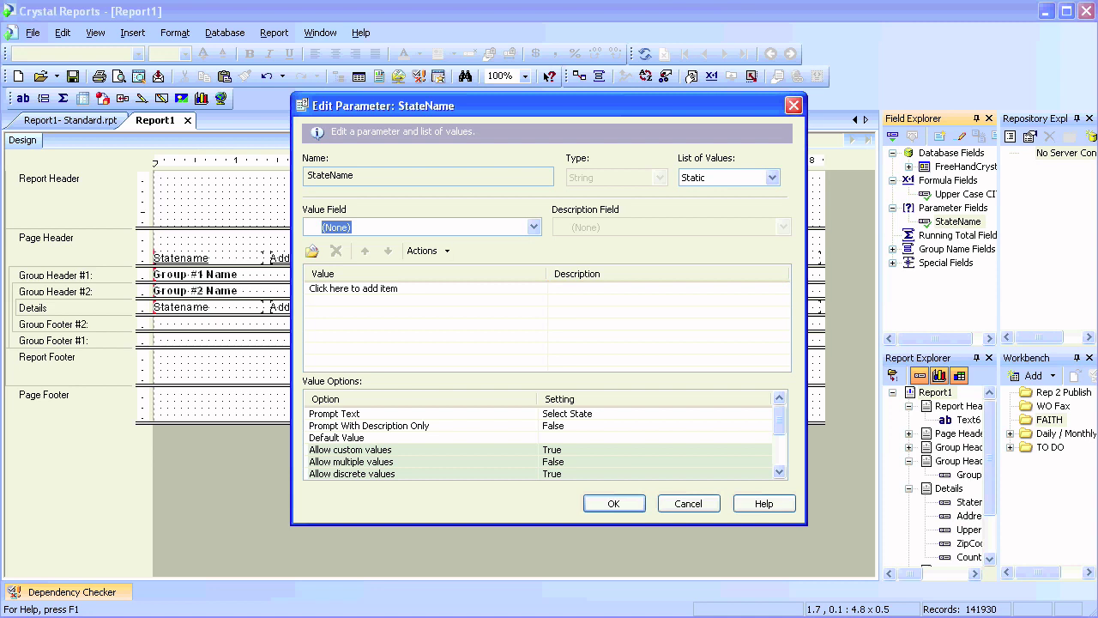
Step: Start a value import for StateName, and open States.txt to examine its header line and list of states before closing it
{"action": "left_click", "coordinate": [426, 251]}
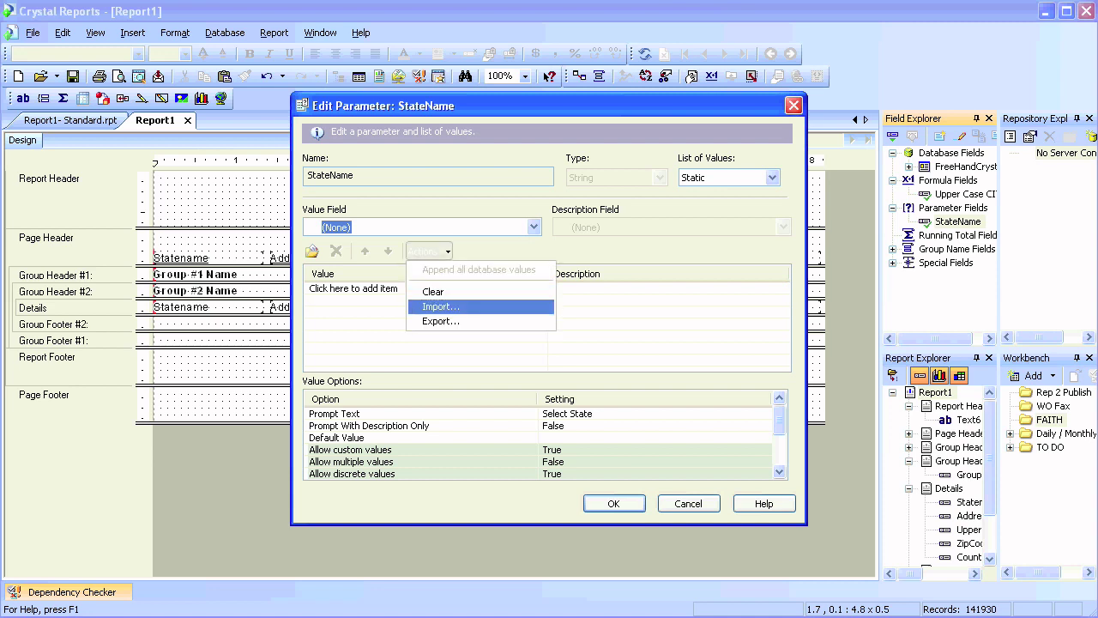
{"action": "key", "text": "Return"}
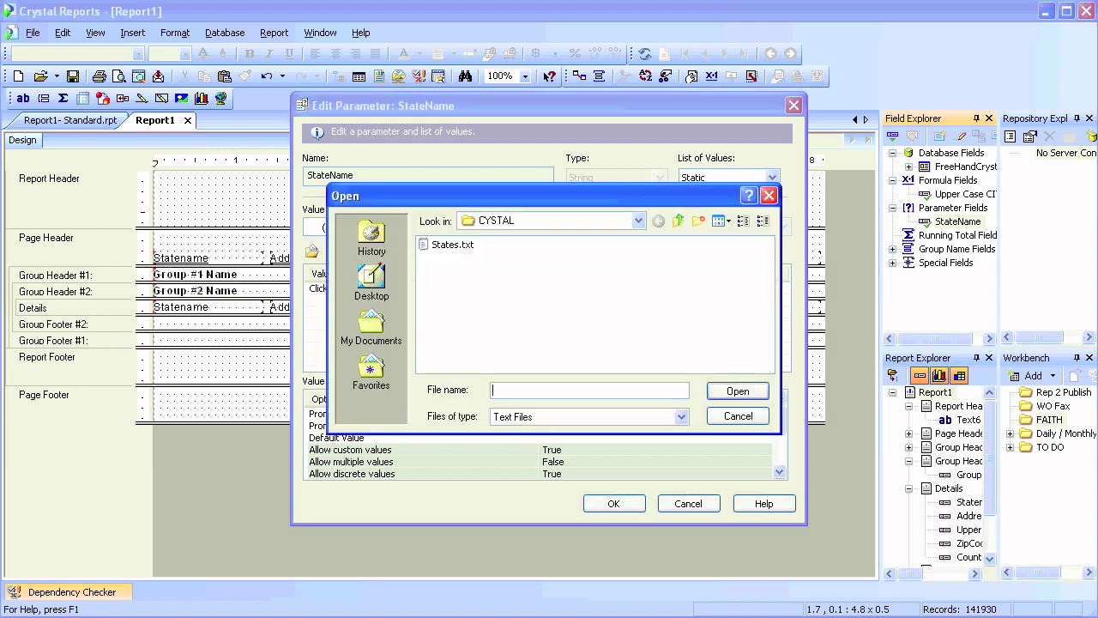
{"action": "left_click", "coordinate": [452, 244]}
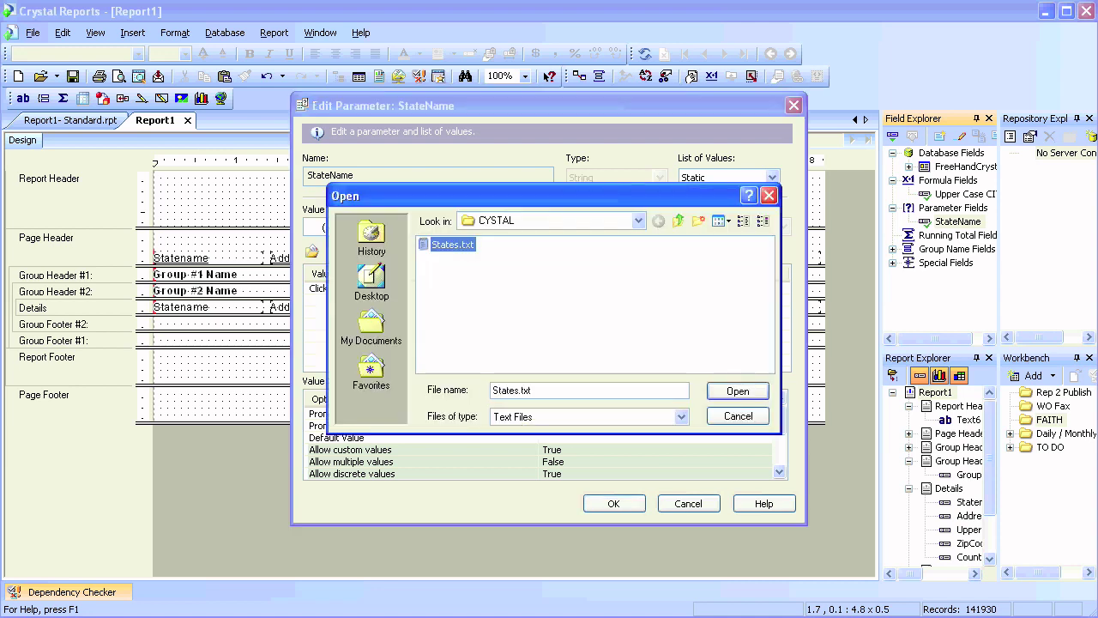
{"action": "right_click", "coordinate": [447, 245]}
{"action": "left_click", "coordinate": [476, 277]}
{"action": "left_click_drag", "start_coordinate": [789, 8], "coordinate": [527, 13]}
{"action": "scroll", "coordinate": [549, 249], "scroll_direction": "down", "scroll_amount": 7}
{"action": "scroll", "coordinate": [710, 249], "scroll_direction": "down", "scroll_amount": 2}
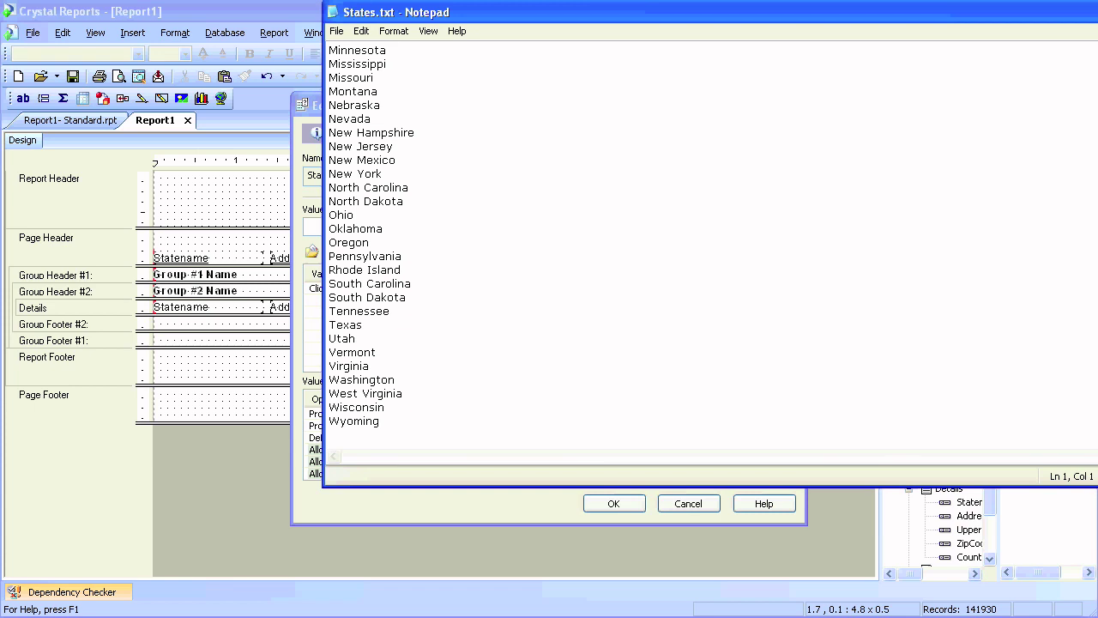
{"action": "scroll", "coordinate": [710, 249], "scroll_direction": "up", "scroll_amount": 10}
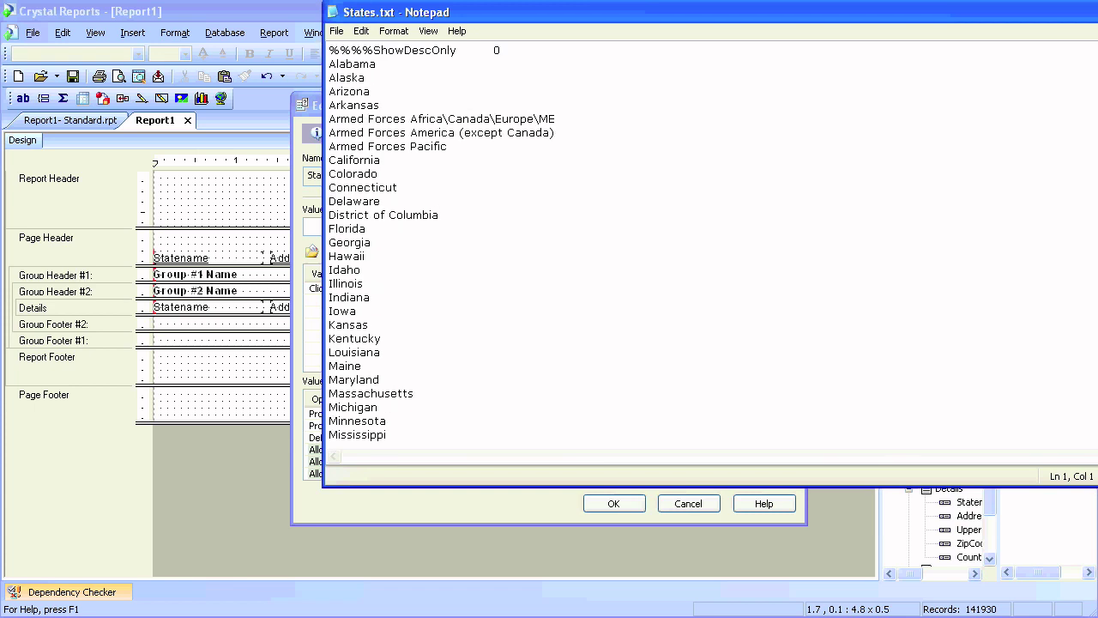
{"action": "left_click_drag", "start_coordinate": [396, 50], "coordinate": [494, 51]}
{"action": "left_click", "coordinate": [502, 50]}
{"action": "key", "text": "alt+F4"}
Step: Import States.txt as the static list of values for the StateName parameter
{"action": "left_click", "coordinate": [738, 391]}
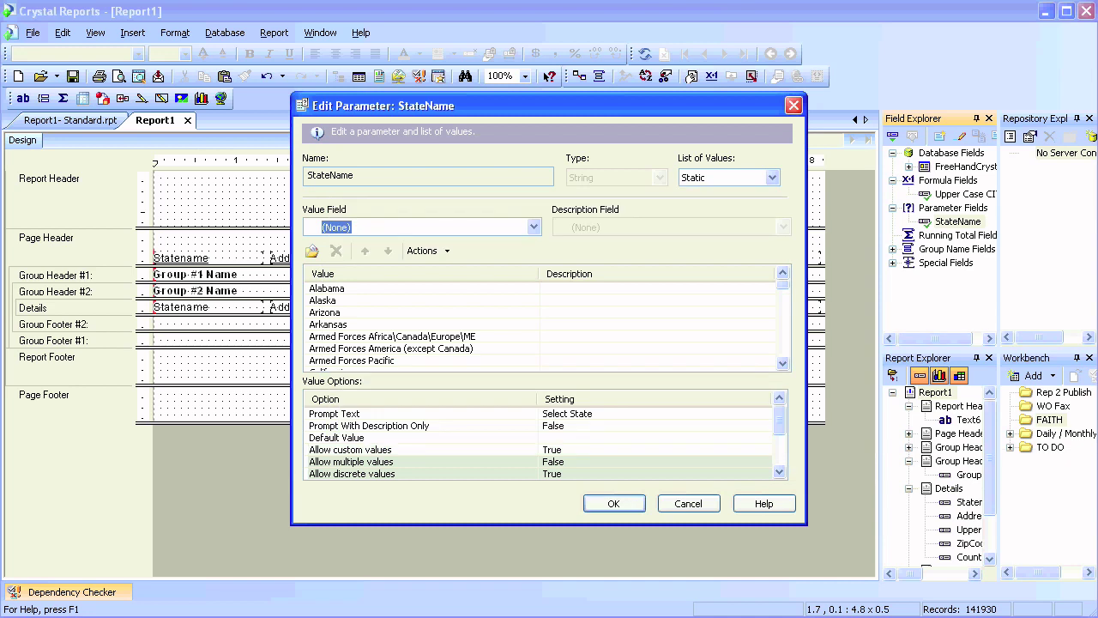
{"action": "mouse_move", "coordinate": [782, 284]}
{"action": "left_mouse_down"}
{"action": "mouse_move", "coordinate": [782, 353]}
{"action": "mouse_move", "coordinate": [782, 284]}
{"action": "left_mouse_up"}
Step: Export the parameter's list of values to a text file named States 2
{"action": "left_click", "coordinate": [427, 250]}
{"action": "left_click", "coordinate": [439, 320]}
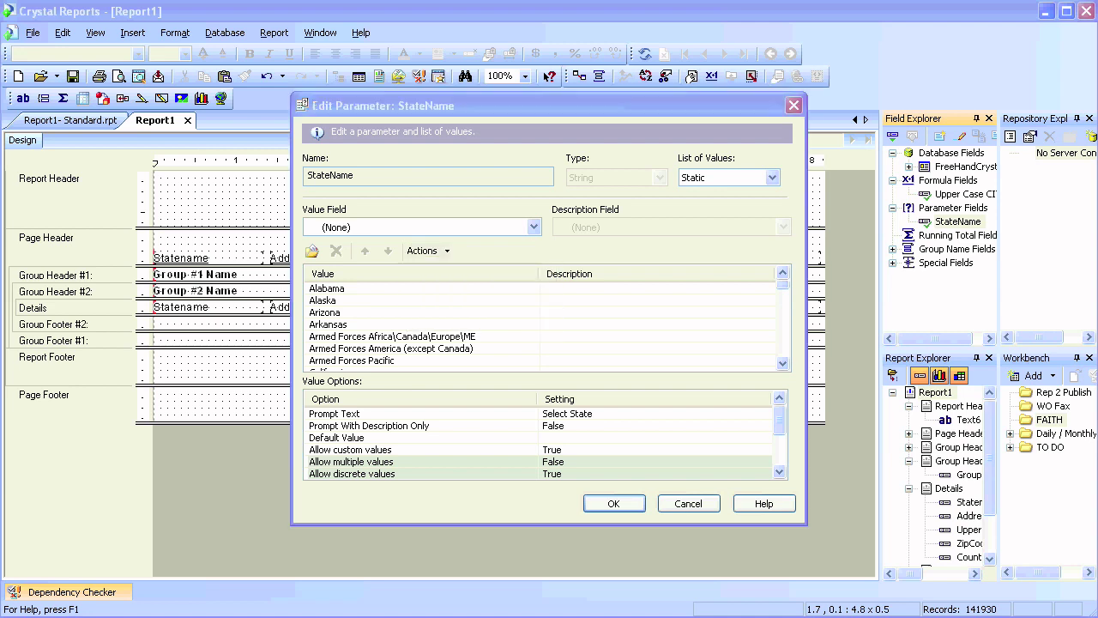
{"action": "type", "text": "States"}
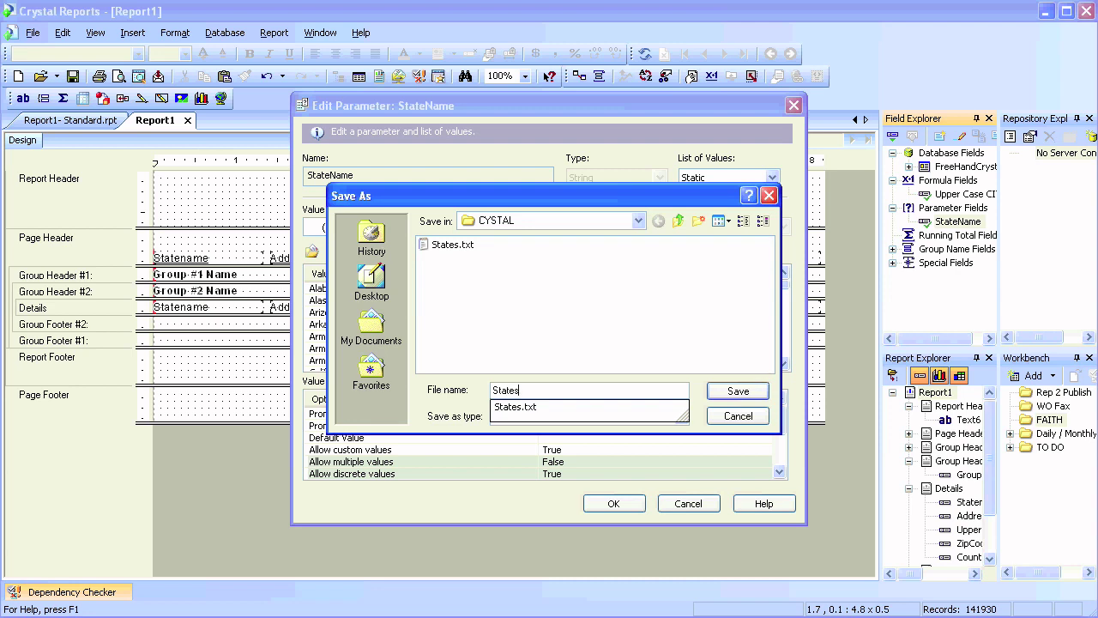
{"action": "type", "text": " 2"}
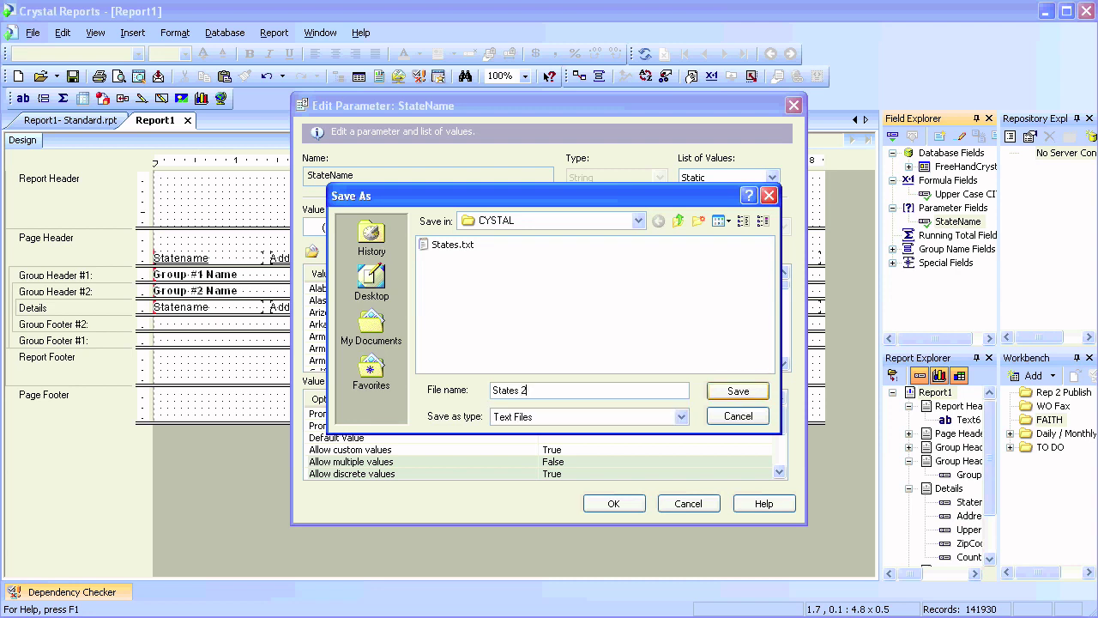
{"action": "left_click", "coordinate": [737, 390]}
Step: Open the exported States 2.txt from the import dialog to examine its header line, and cancel the import
{"action": "left_click", "coordinate": [428, 252]}
{"action": "left_click", "coordinate": [441, 307]}
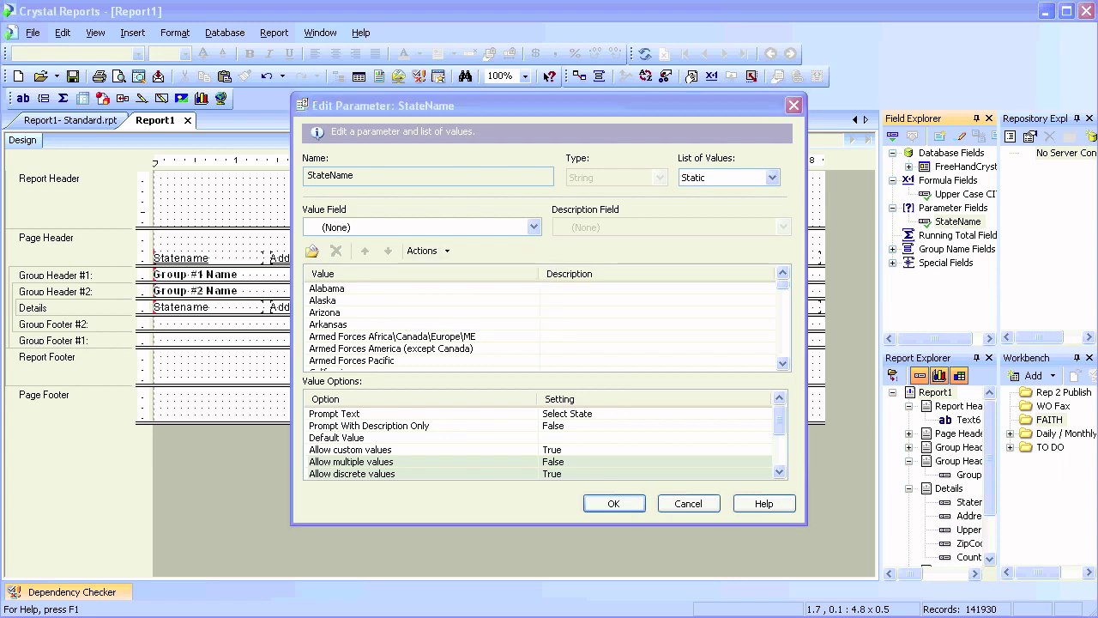
{"action": "left_click", "coordinate": [456, 244]}
{"action": "right_click", "coordinate": [459, 245]}
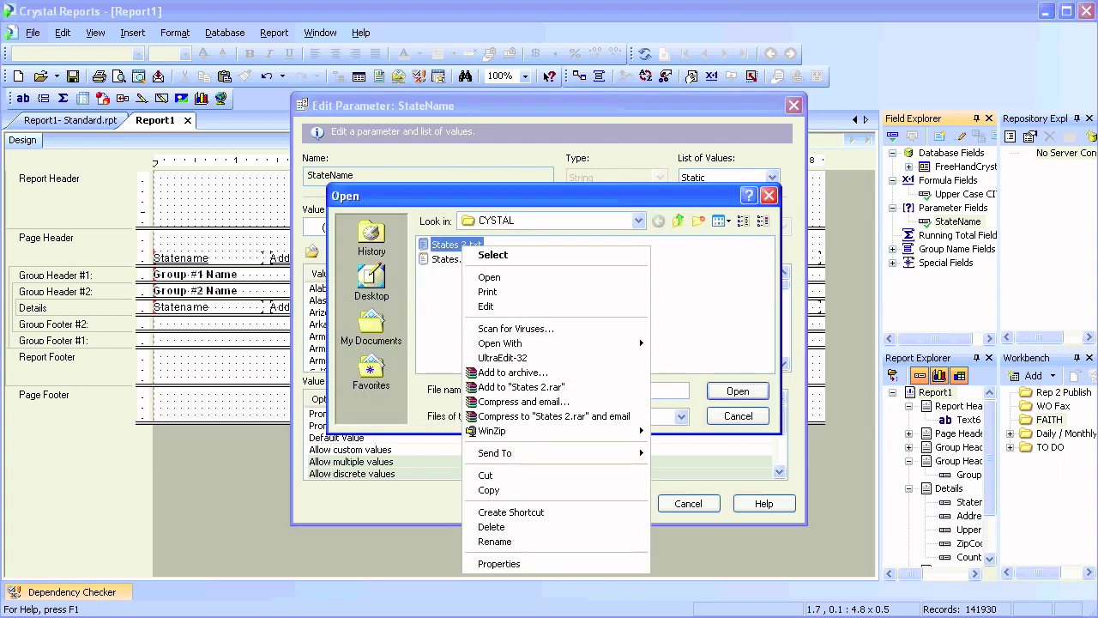
{"action": "left_click", "coordinate": [485, 277]}
{"action": "left_click_drag", "start_coordinate": [503, 51], "coordinate": [329, 51]}
{"action": "left_click", "coordinate": [504, 51]}
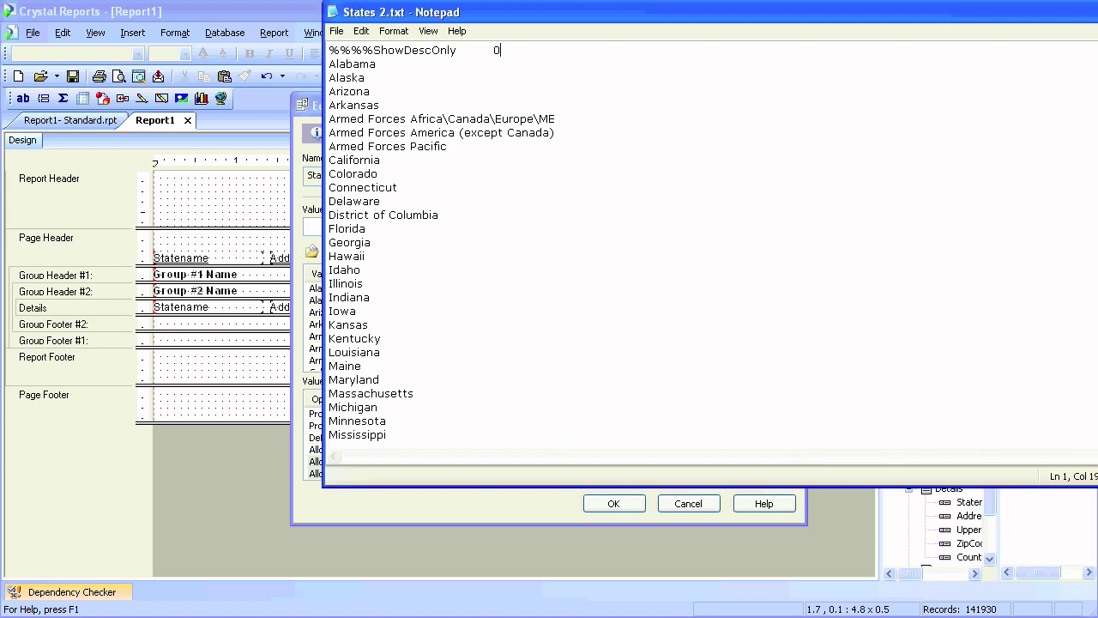
{"action": "double_click", "coordinate": [333, 12]}
{"action": "left_click", "coordinate": [737, 416]}
{"action": "key", "text": "Escape"}
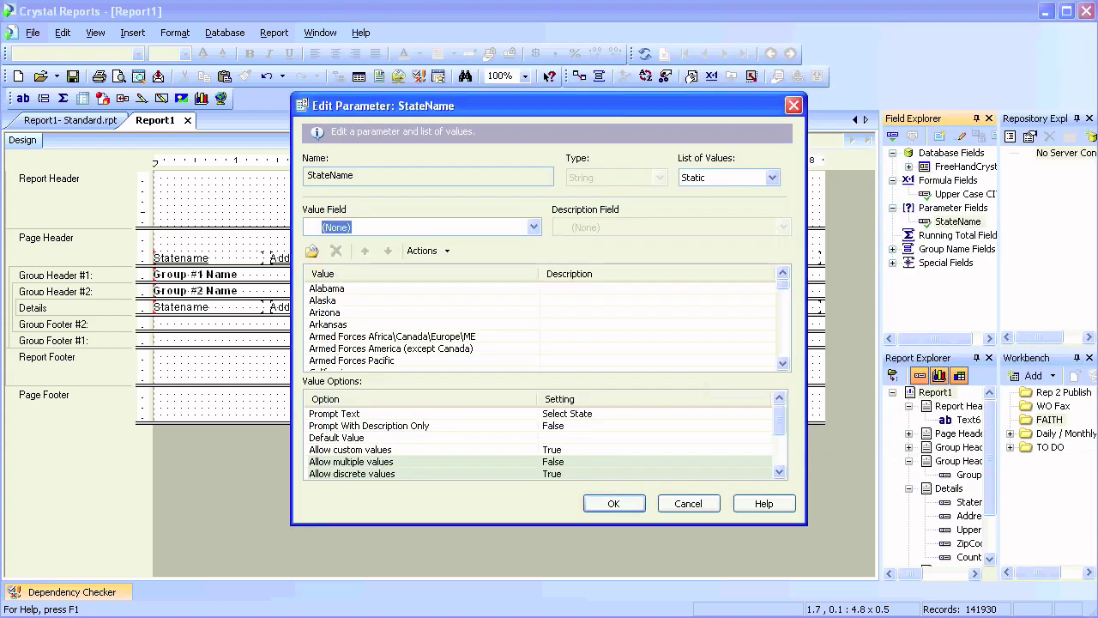
Step: Apply the StateName parameter changes and return to the report preview
{"action": "left_click", "coordinate": [614, 503]}
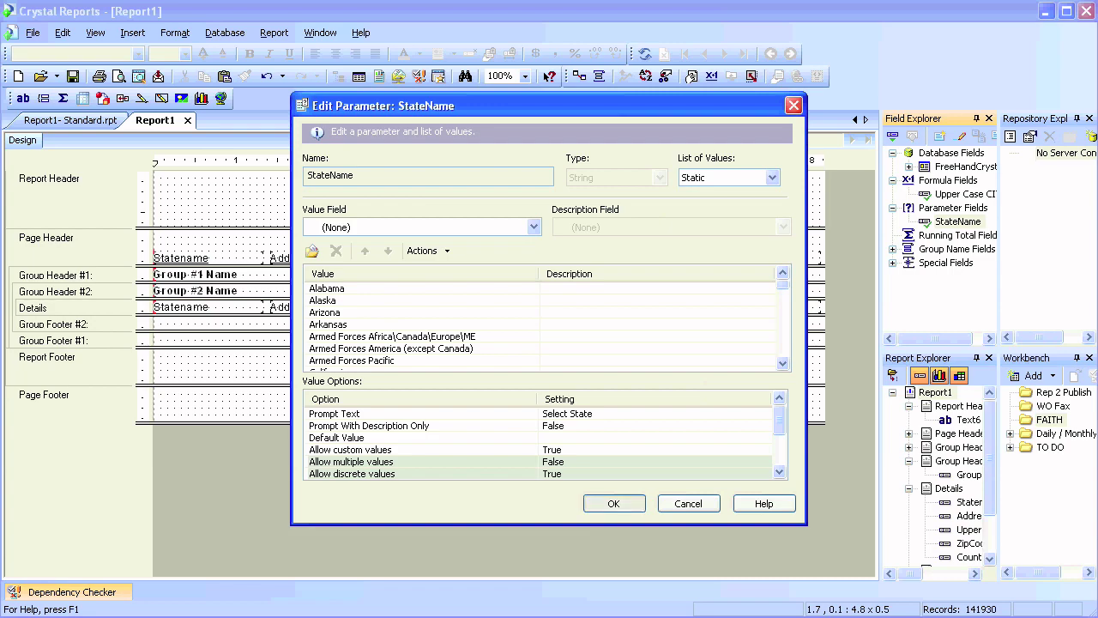
{"action": "key", "text": "Return"}
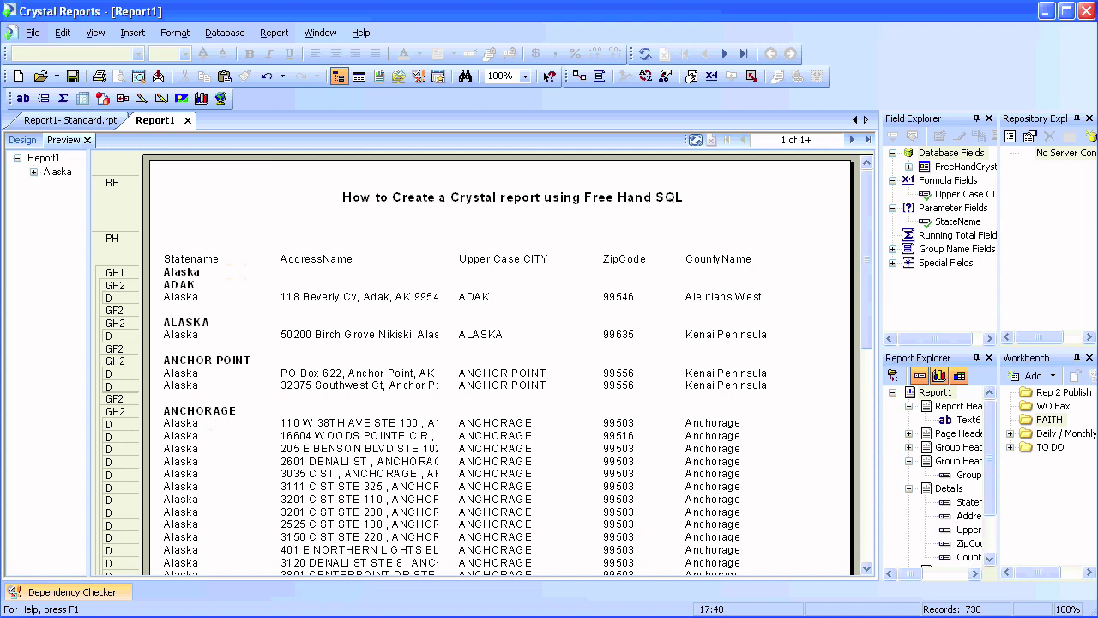
Step: Refresh the report with Georgia picked as the new state value, and expand Georgia's city groups in the group tree
{"action": "left_click", "coordinate": [696, 140]}
{"action": "left_click", "coordinate": [441, 284]}
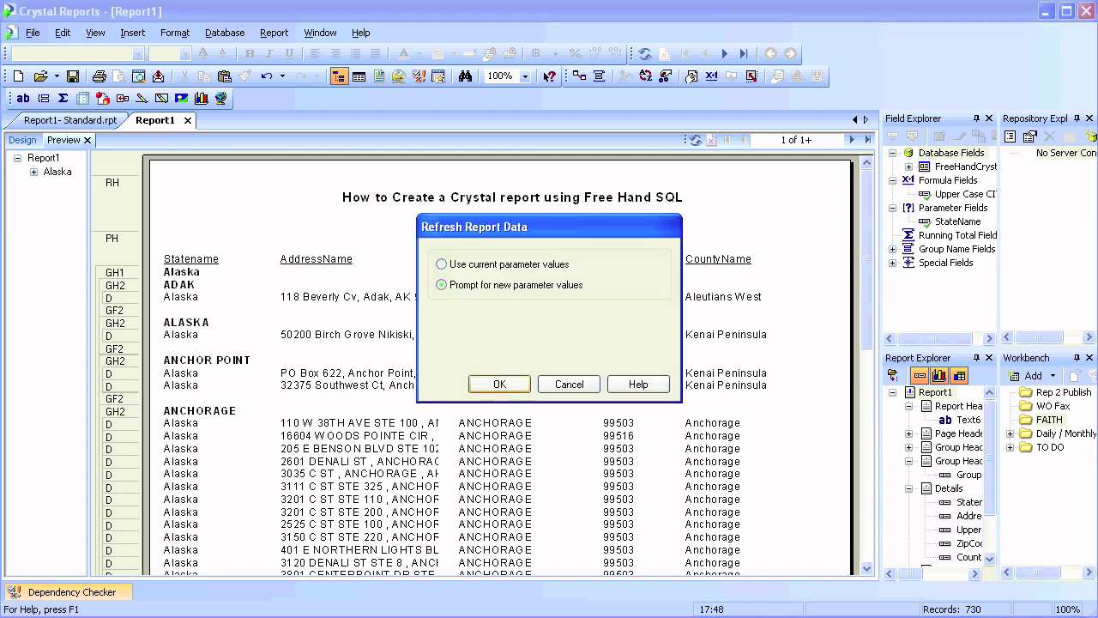
{"action": "left_click", "coordinate": [499, 384]}
{"action": "key", "text": "Return"}
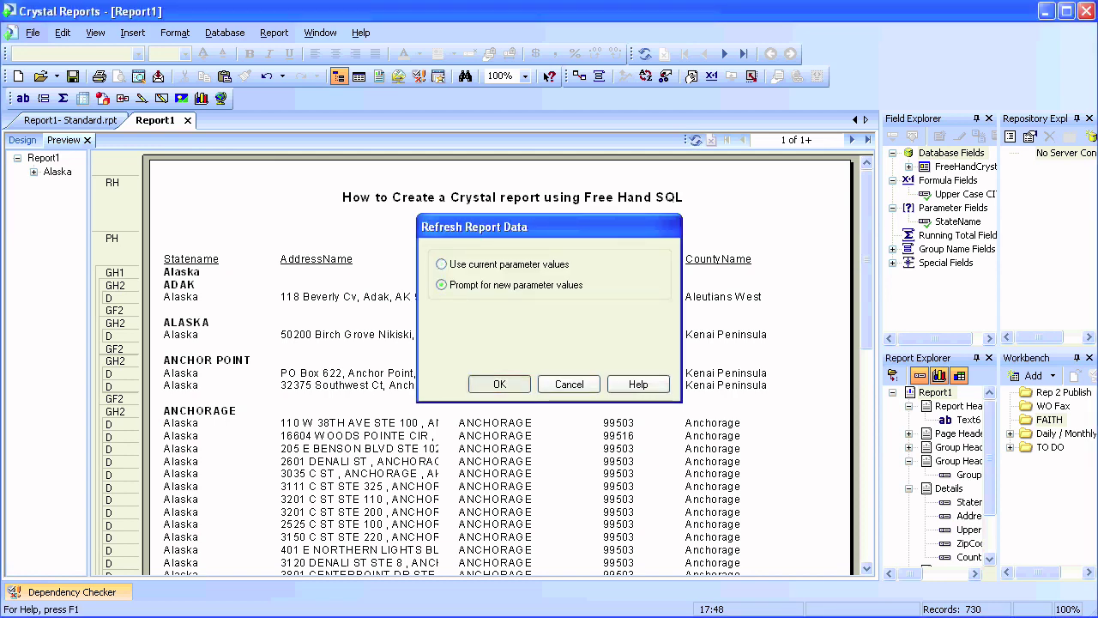
{"action": "left_click", "coordinate": [503, 162]}
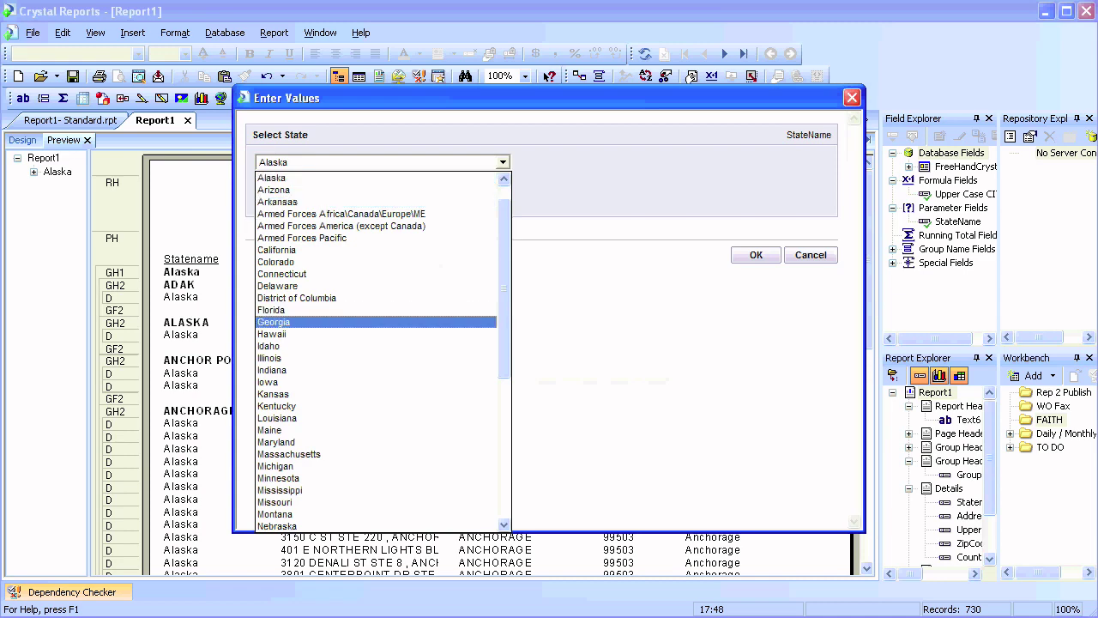
{"action": "left_click", "coordinate": [378, 322]}
{"action": "key", "text": "Return"}
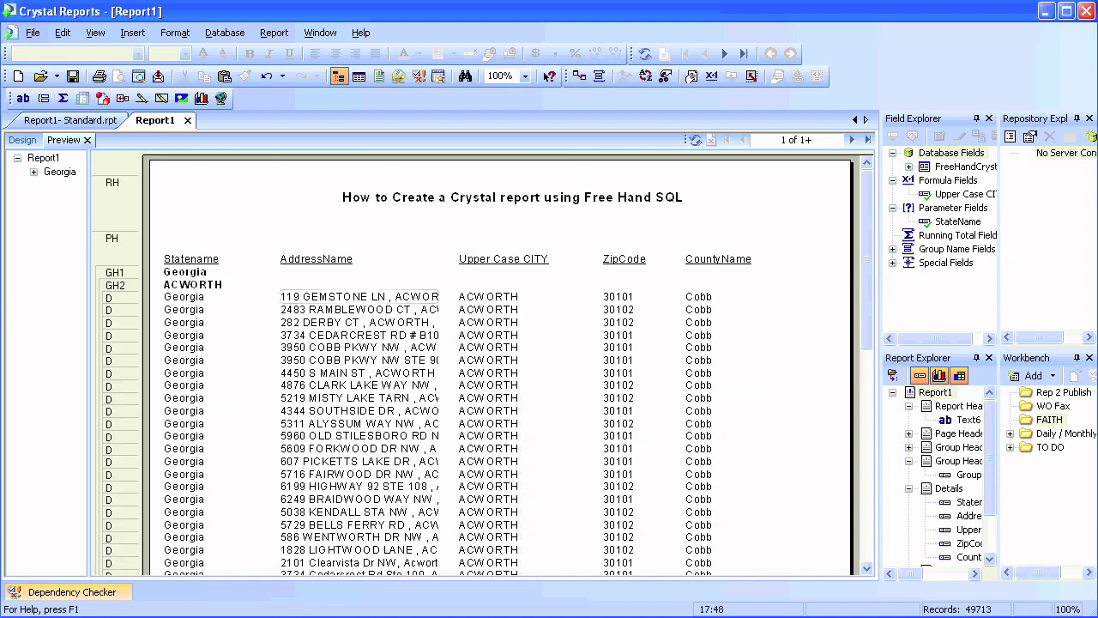
{"action": "left_click", "coordinate": [34, 172]}
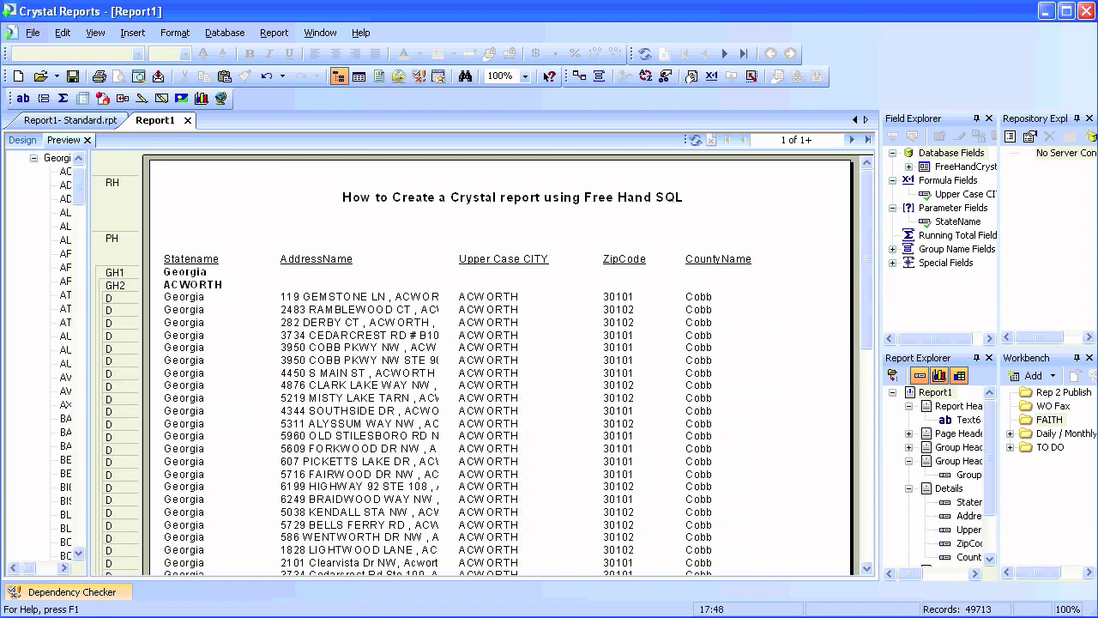